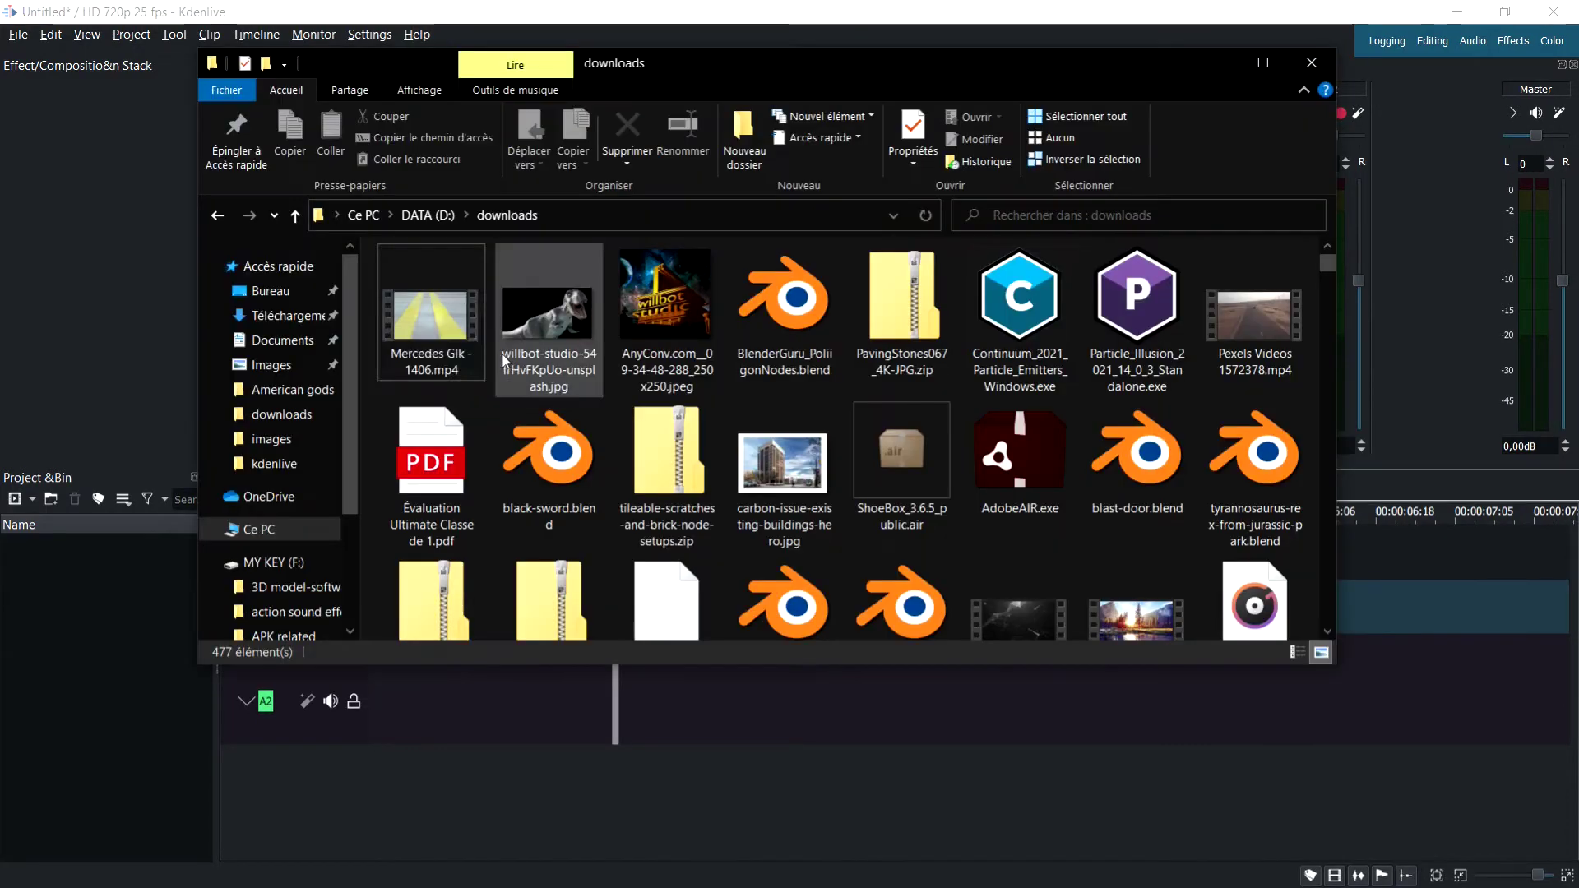
# Step: Import Mercedes Glk - 1406.mp4 into the Project Bin, put it on track V1, and scrub it
pyautogui.click(431, 316)
pyautogui.moveTo(430, 316); pyautogui.dragTo(118, 645)
pyautogui.click(1311, 62)
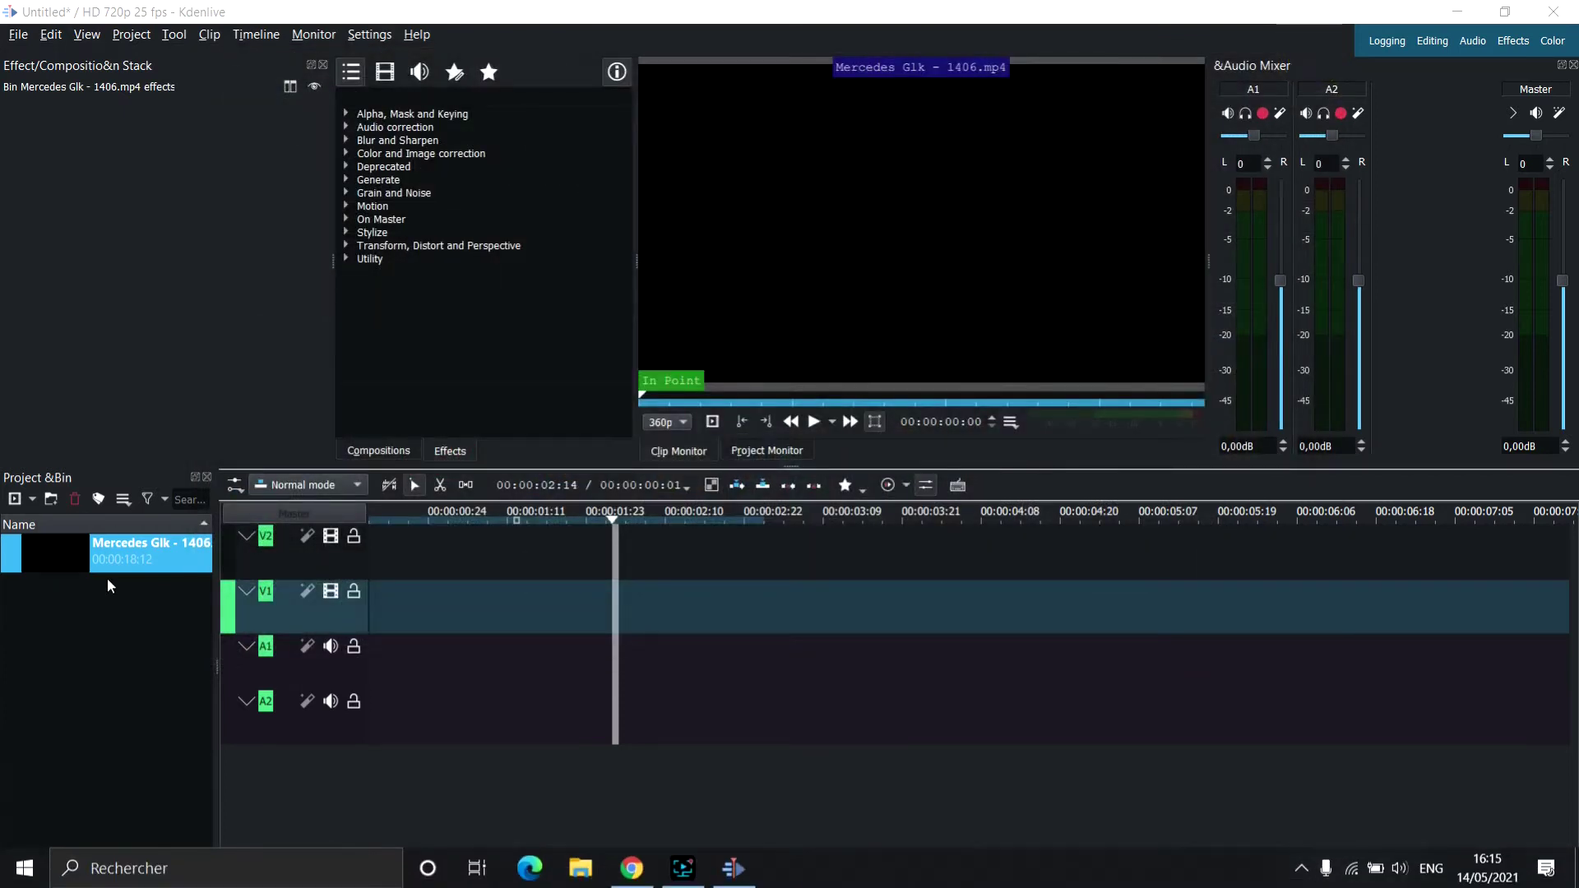
pyautogui.moveTo(115, 572); pyautogui.dragTo(359, 607)
pyautogui.moveTo(712, 523)
pyautogui.mouseDown()
pyautogui.moveTo(536, 525)
pyautogui.moveTo(720, 518)
pyautogui.mouseUp()
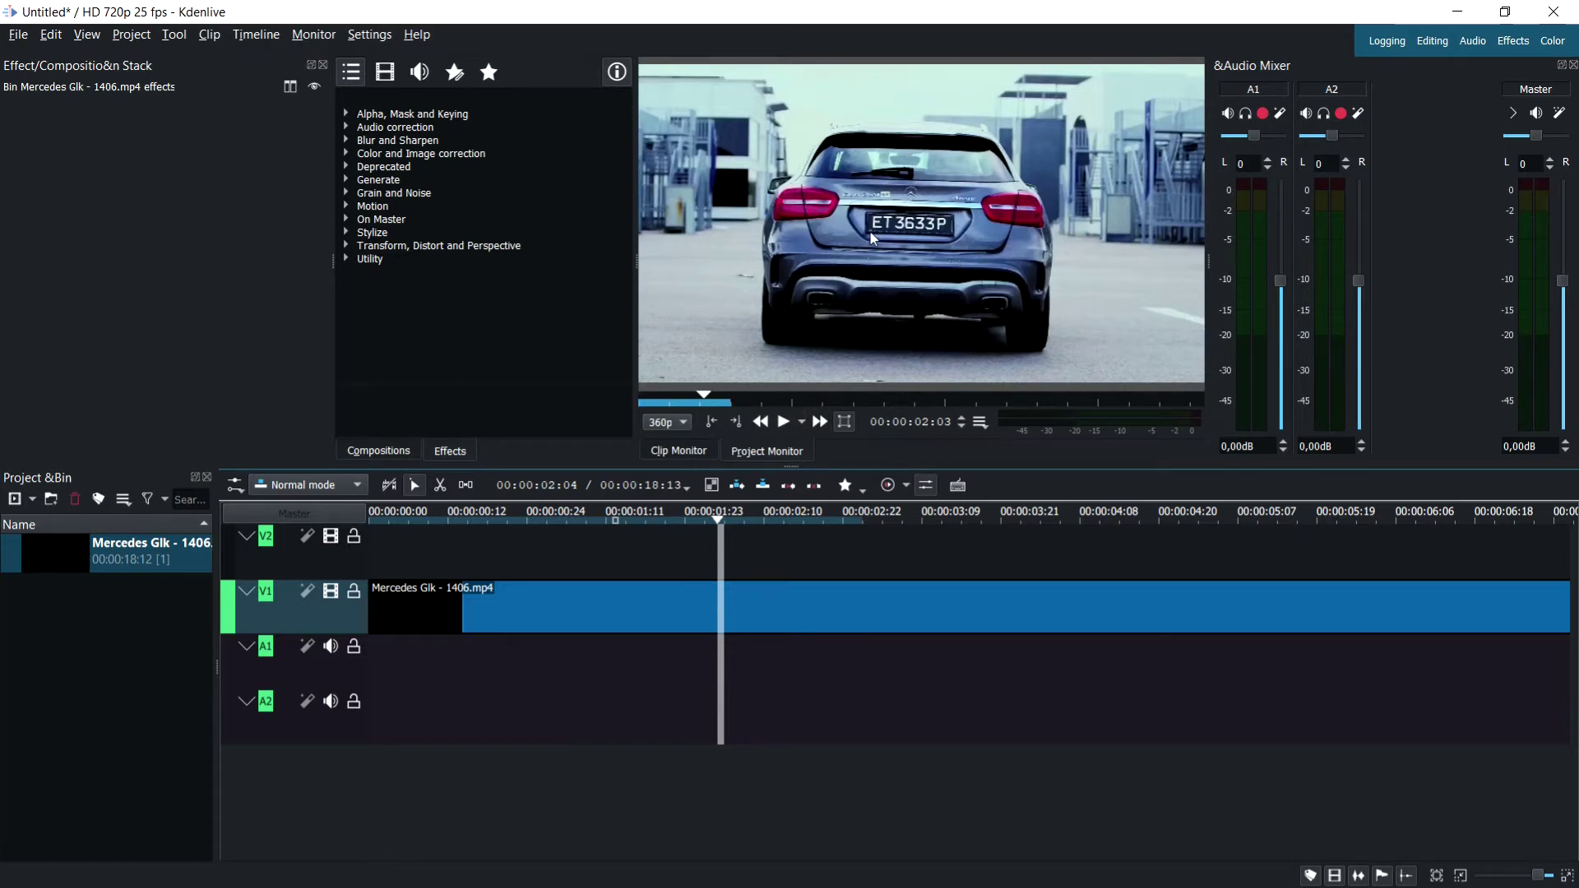
# Step: With the Razor tool, cut the V1 clip at exactly 00:00:02:02, where the car's rear appears
pyautogui.moveTo(719, 523)
pyautogui.mouseDown()
pyautogui.moveTo(694, 516)
pyautogui.moveTo(720, 516)
pyautogui.mouseUp()
pyautogui.click(440, 487)
pyautogui.click(714, 520)
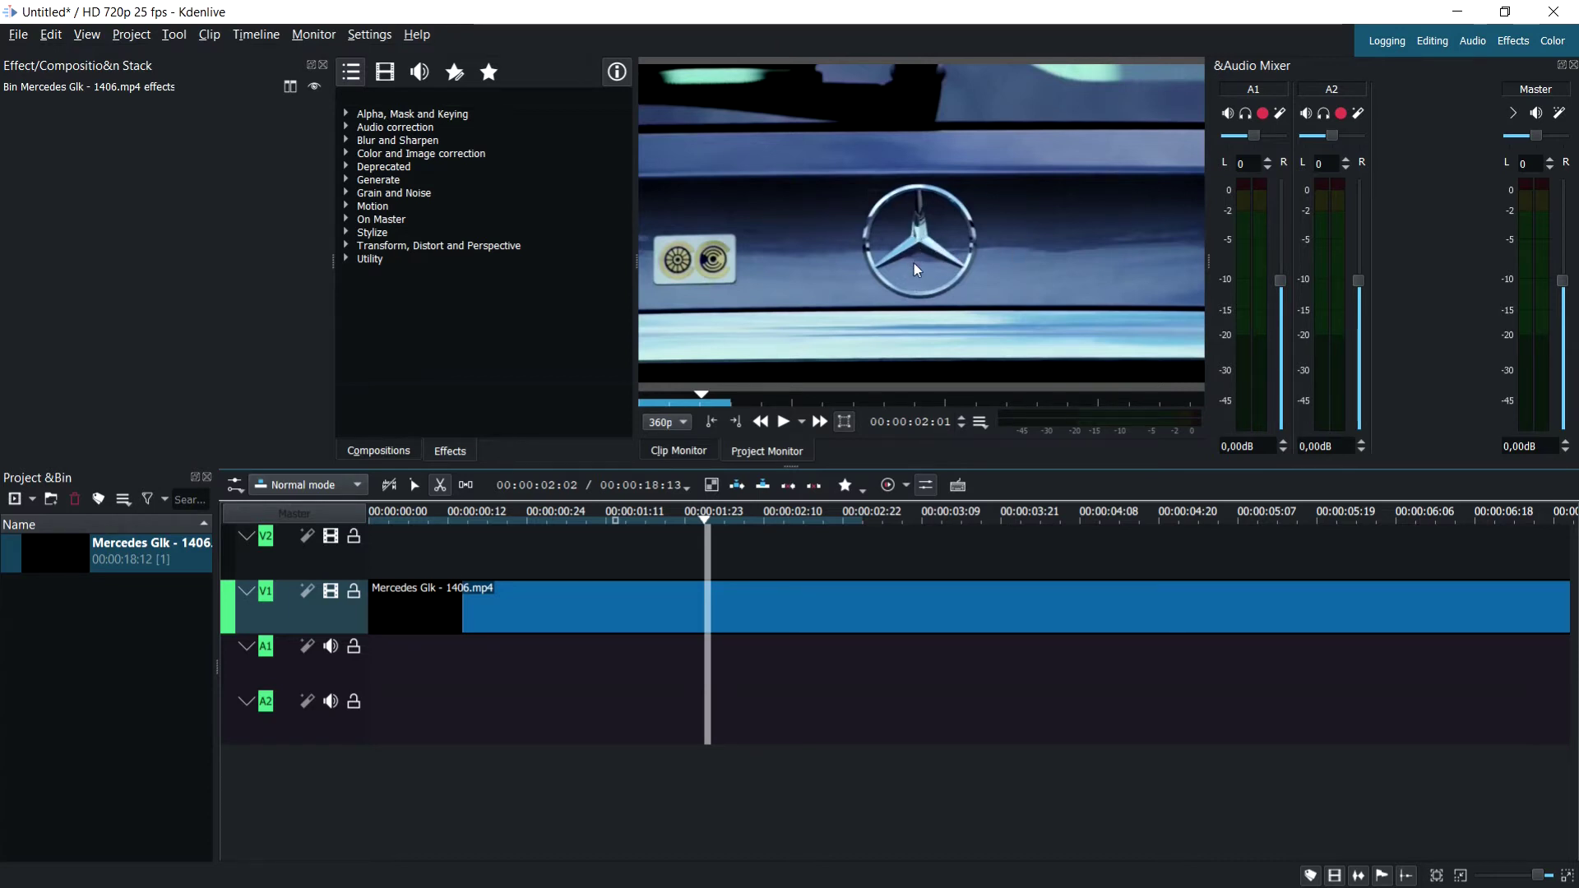
pyautogui.press('Left')
pyautogui.press('Left')
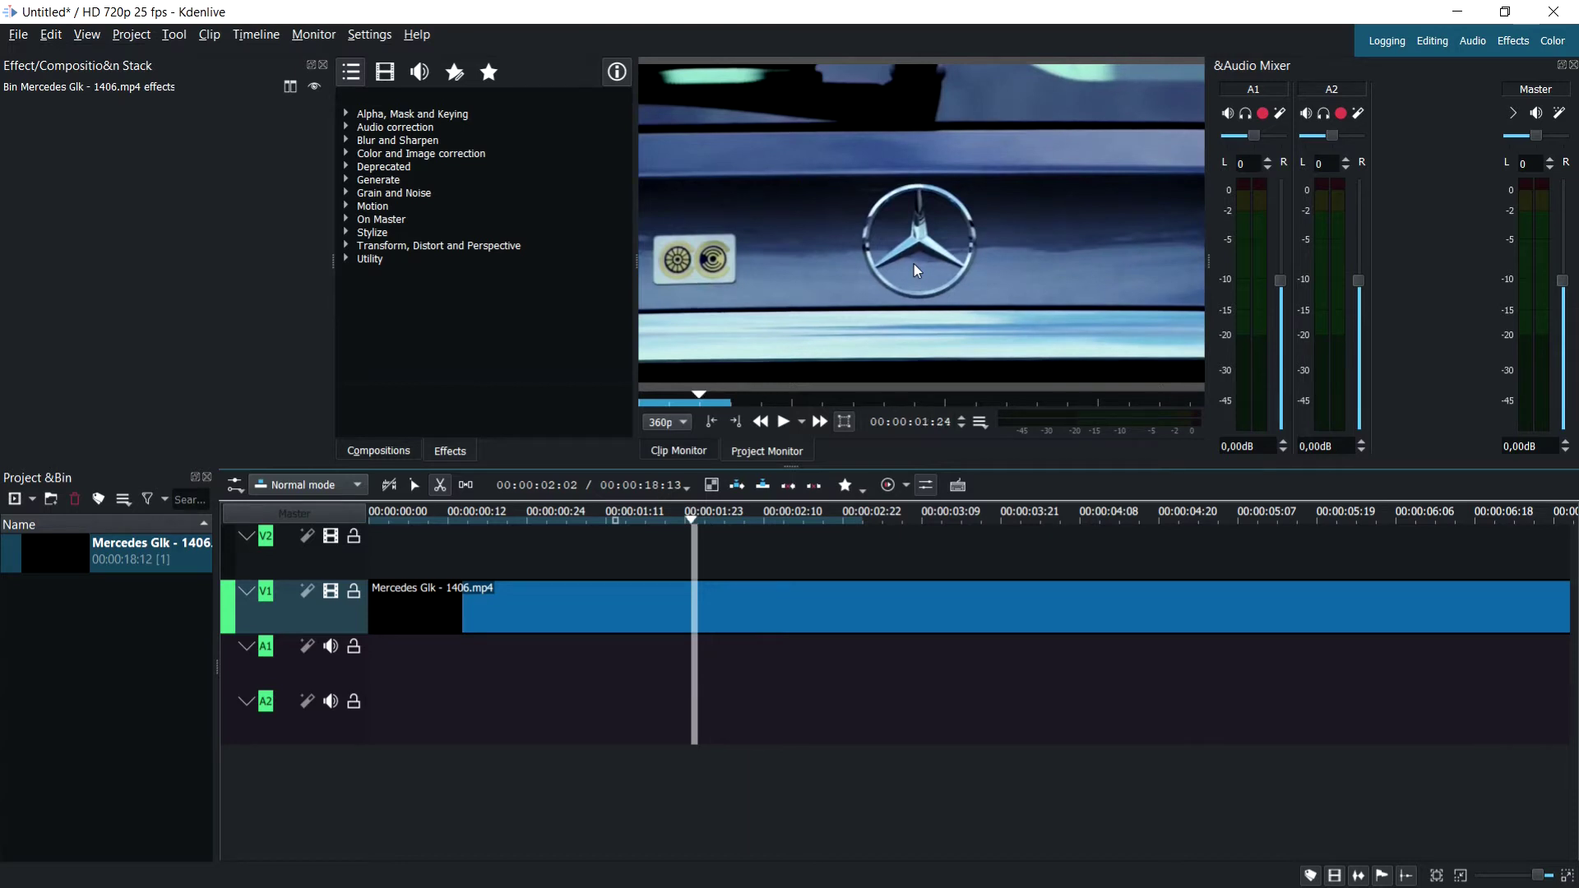
pyautogui.press('Left')
pyautogui.press('Left')
pyautogui.press('Right')
pyautogui.press('Right')
pyautogui.press('Right')
pyautogui.press('Right')
pyautogui.press('Right')
pyautogui.press('Right')
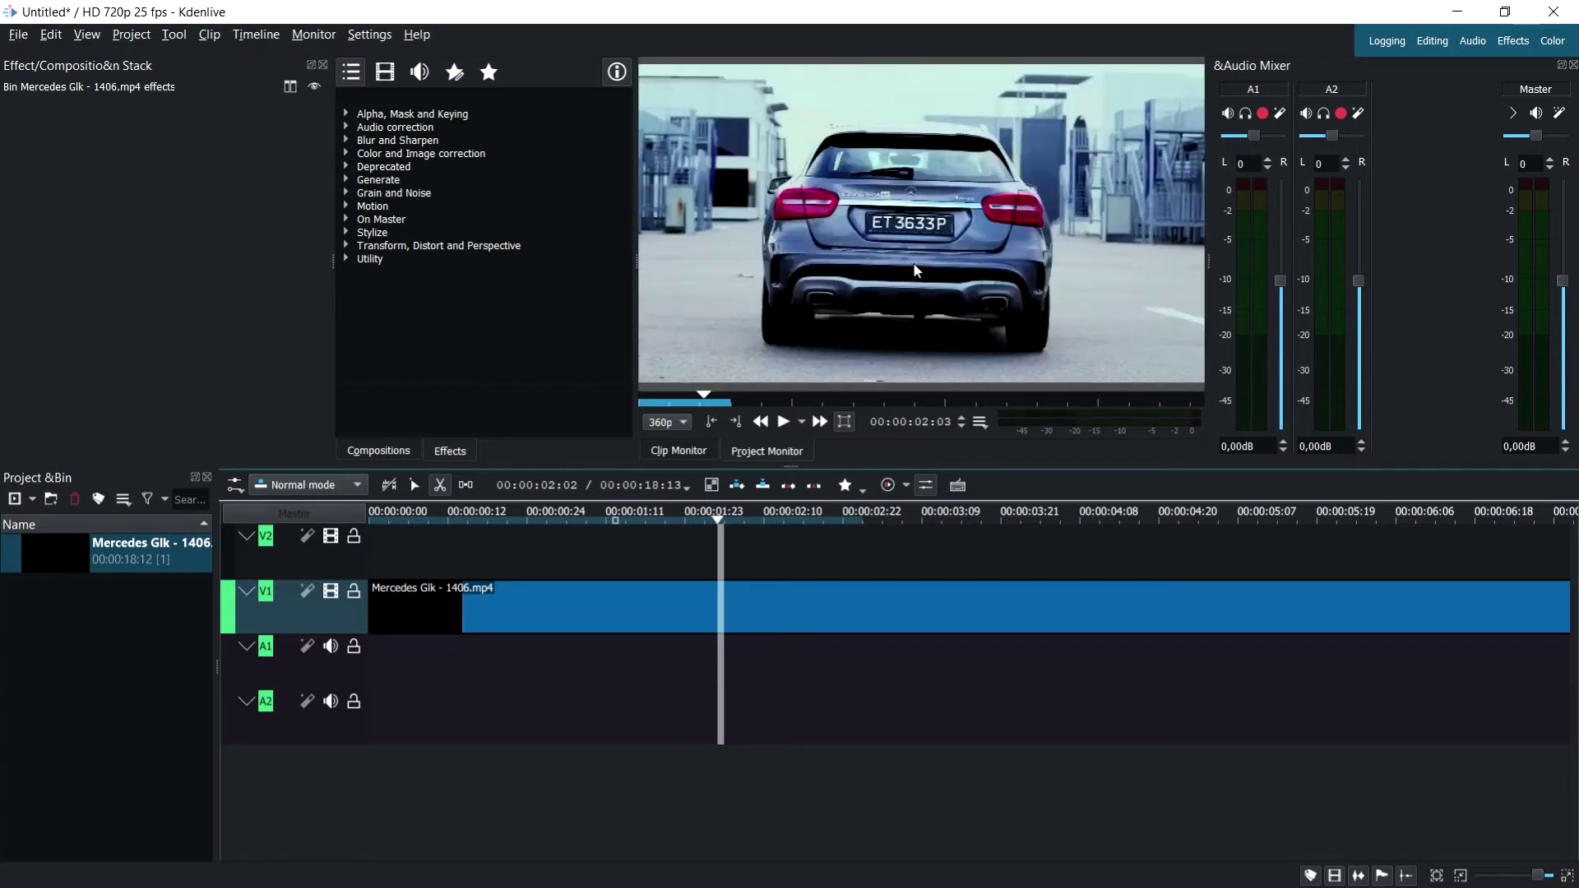
pyautogui.press('Left')
pyautogui.press('Right')
pyautogui.press('Left')
pyautogui.press('Right')
pyautogui.press('Left')
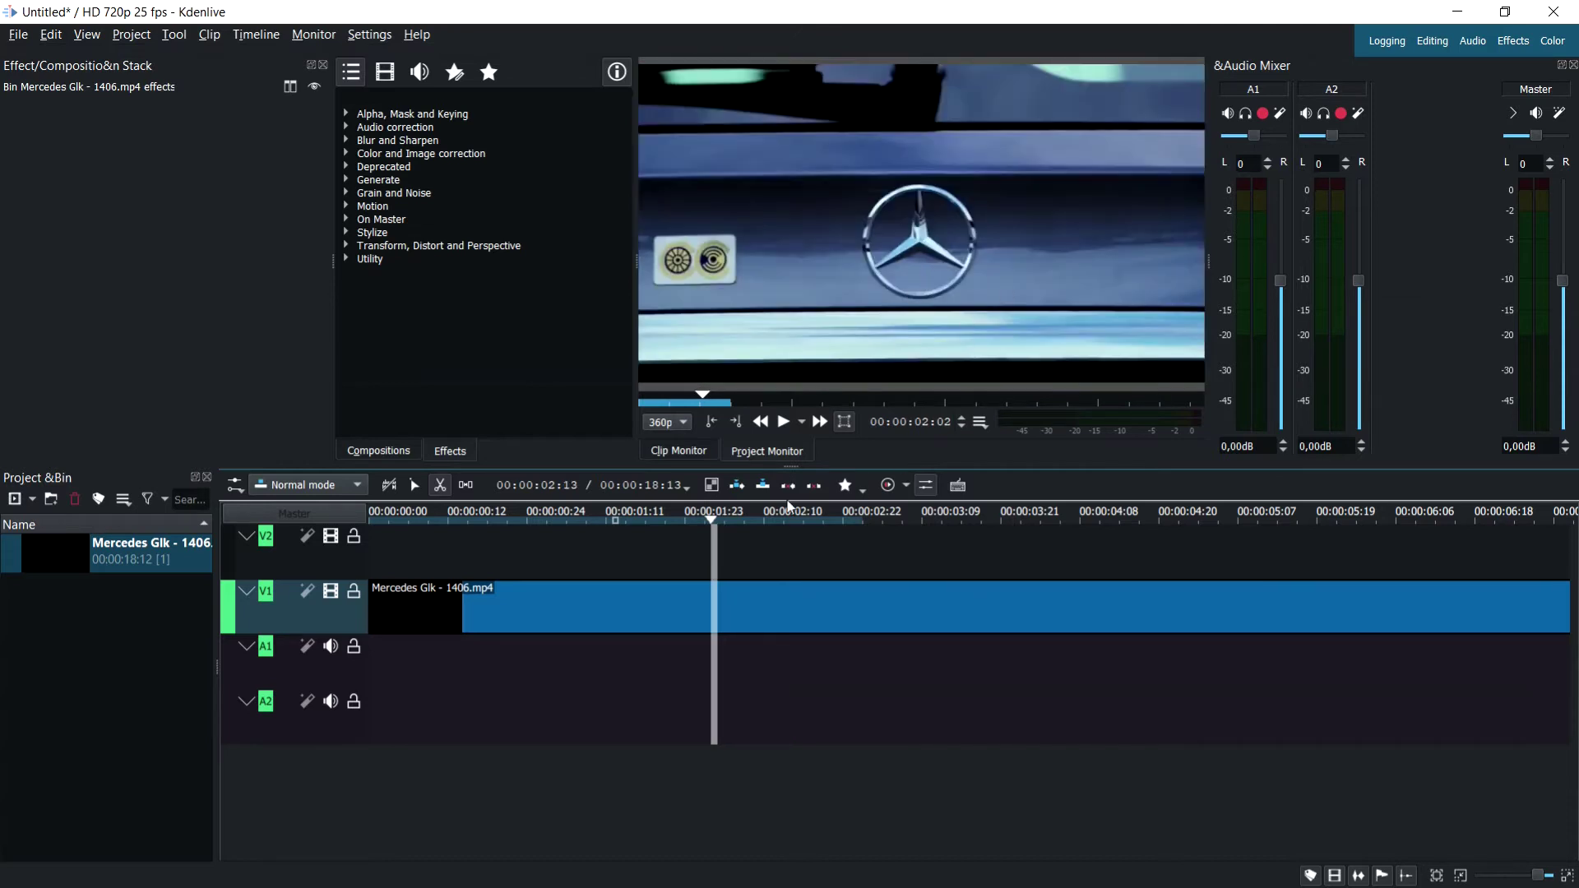
pyautogui.click(713, 585)
# Step: Play and scrub past the cut to find where the car-driving-away segment ends
pyautogui.press('Right')
pyautogui.press('Right')
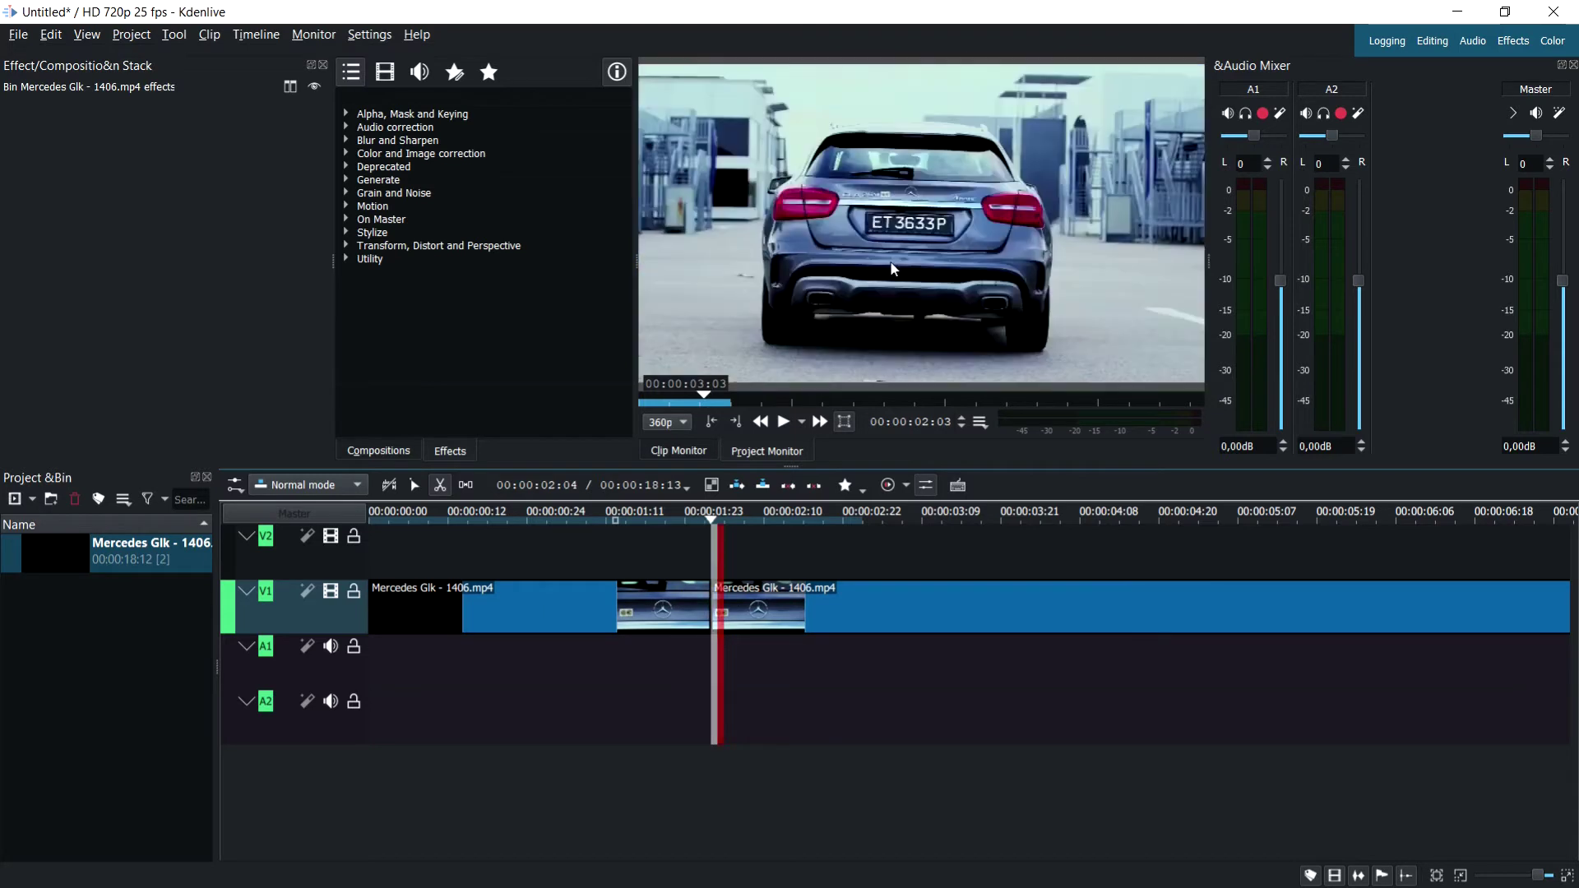
pyautogui.click(892, 269)
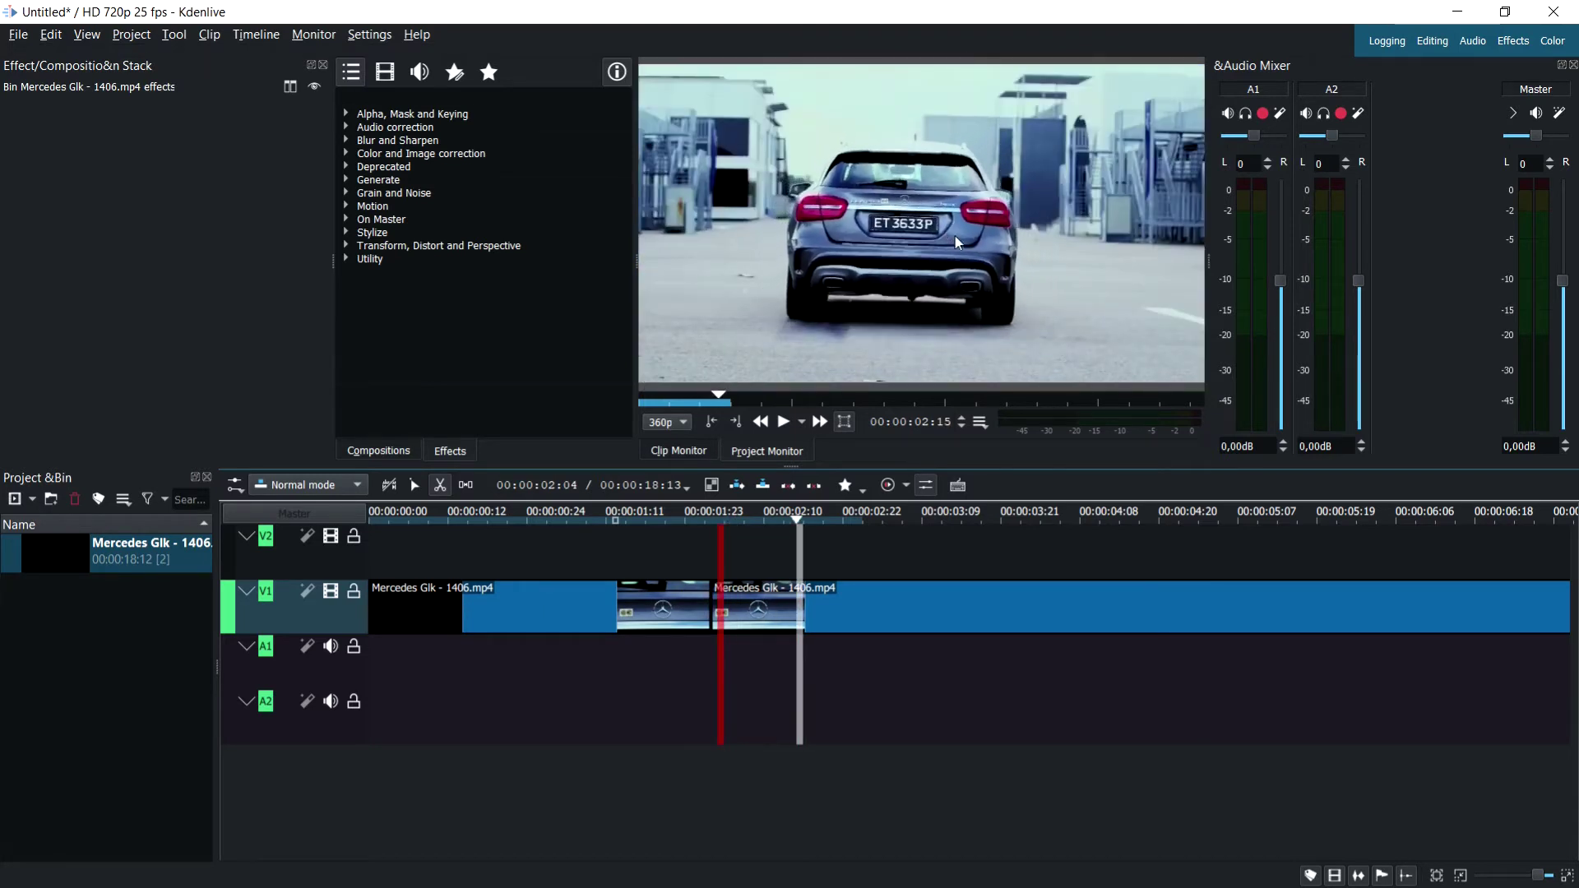
pyautogui.scroll(17, 962, 260)
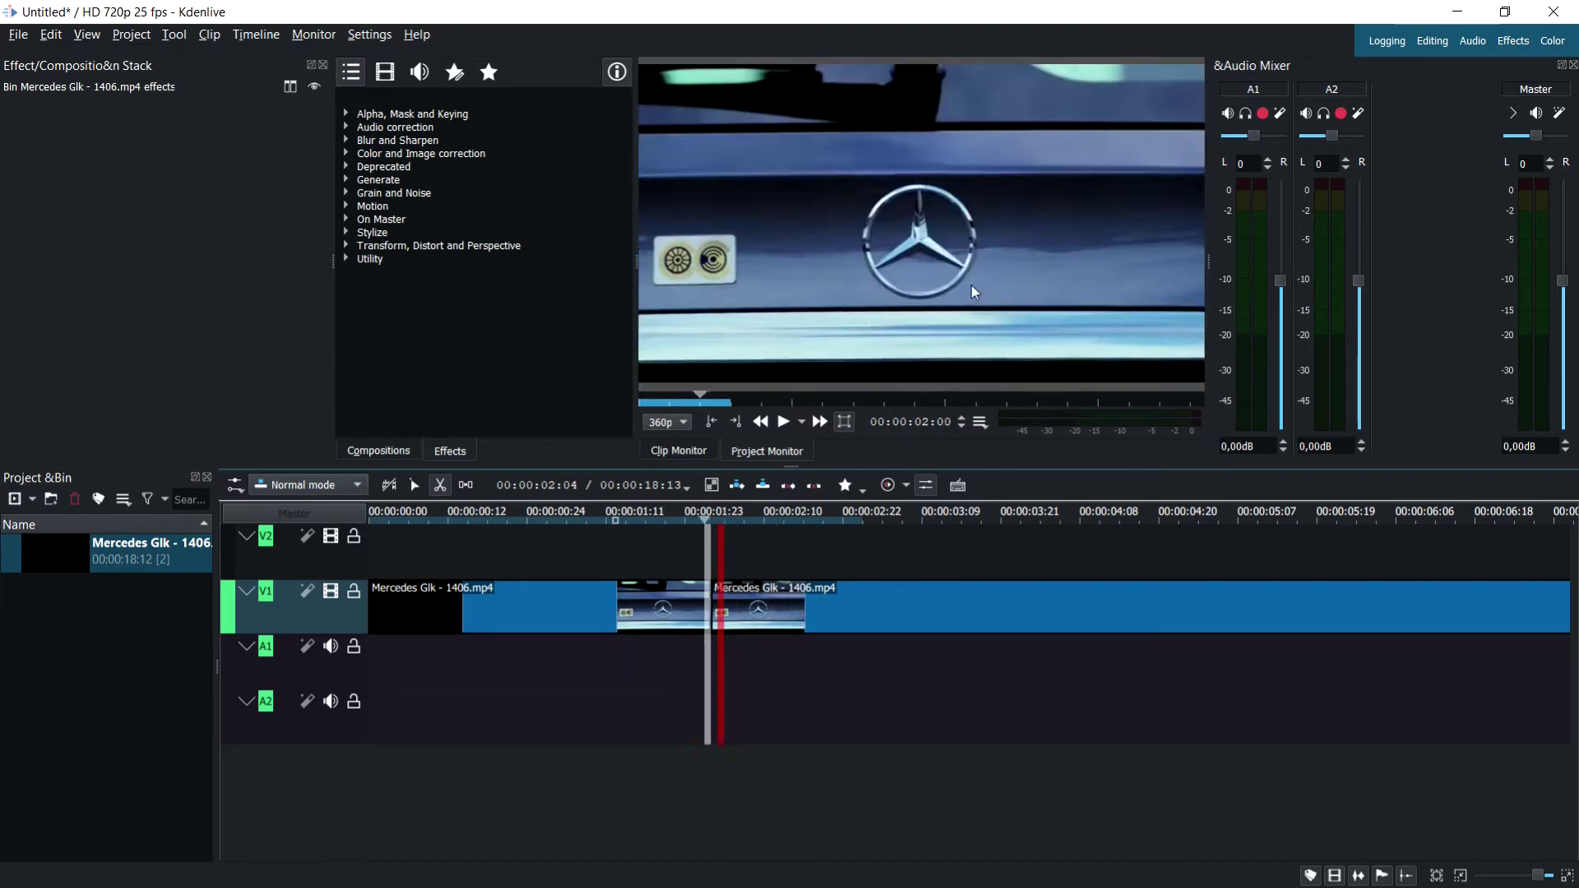
pyautogui.moveTo(697, 517); pyautogui.dragTo(857, 517)
pyautogui.scroll(2, 885, 230)
pyautogui.scroll(-5, 885, 231)
pyautogui.scroll(1, 888, 236)
pyautogui.scroll(-1, 887, 237)
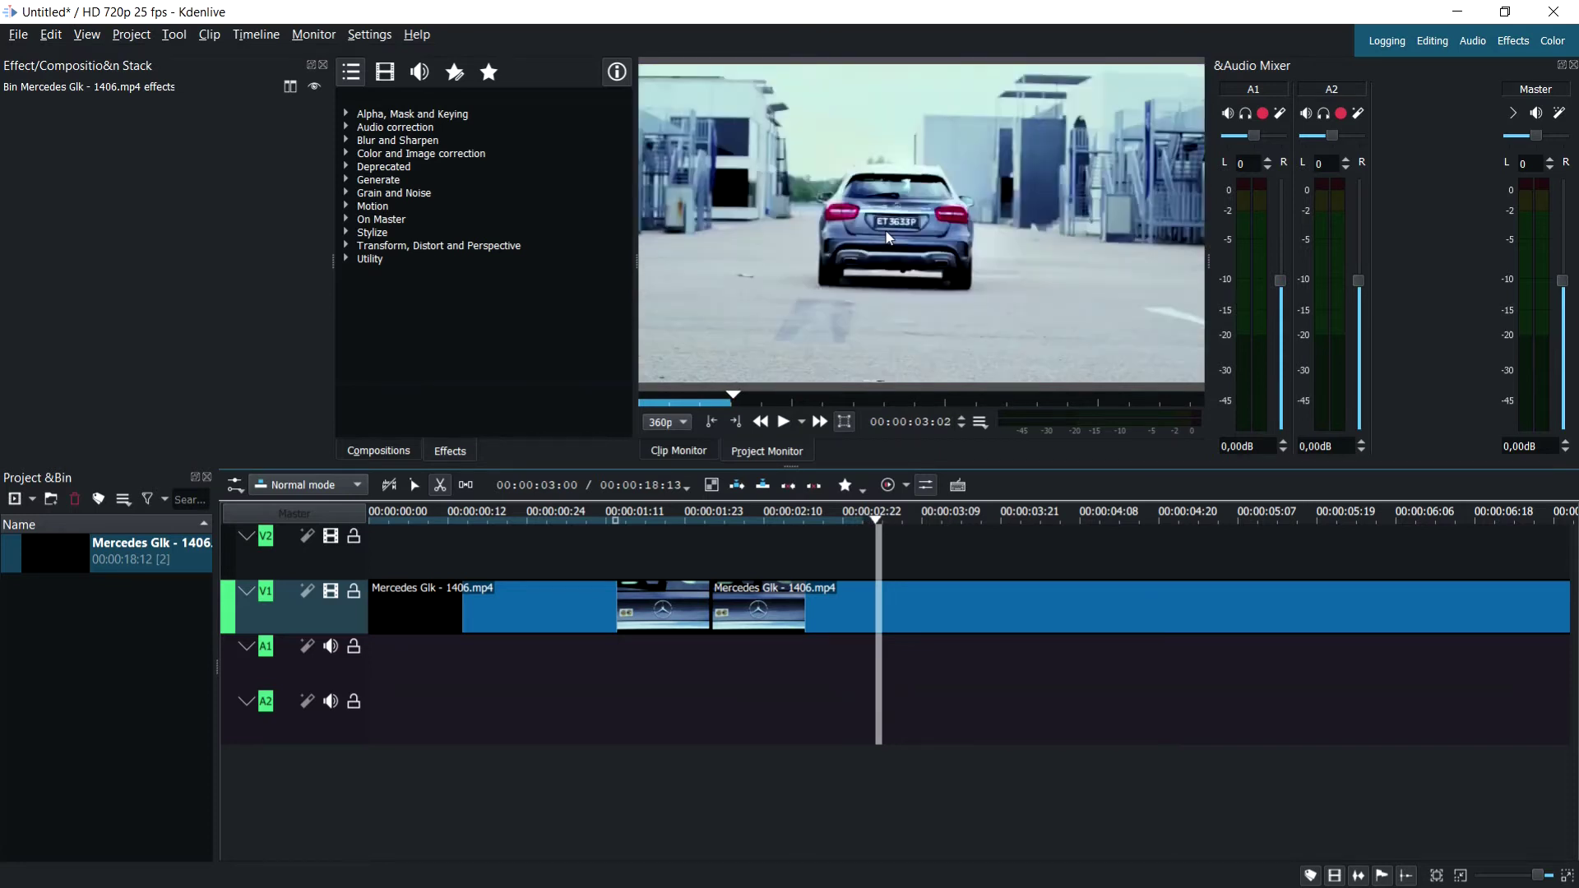
# Step: Cut the clip at 00:00:03:02 and select the middle one-second segment
pyautogui.click(884, 622)
pyautogui.click(413, 487)
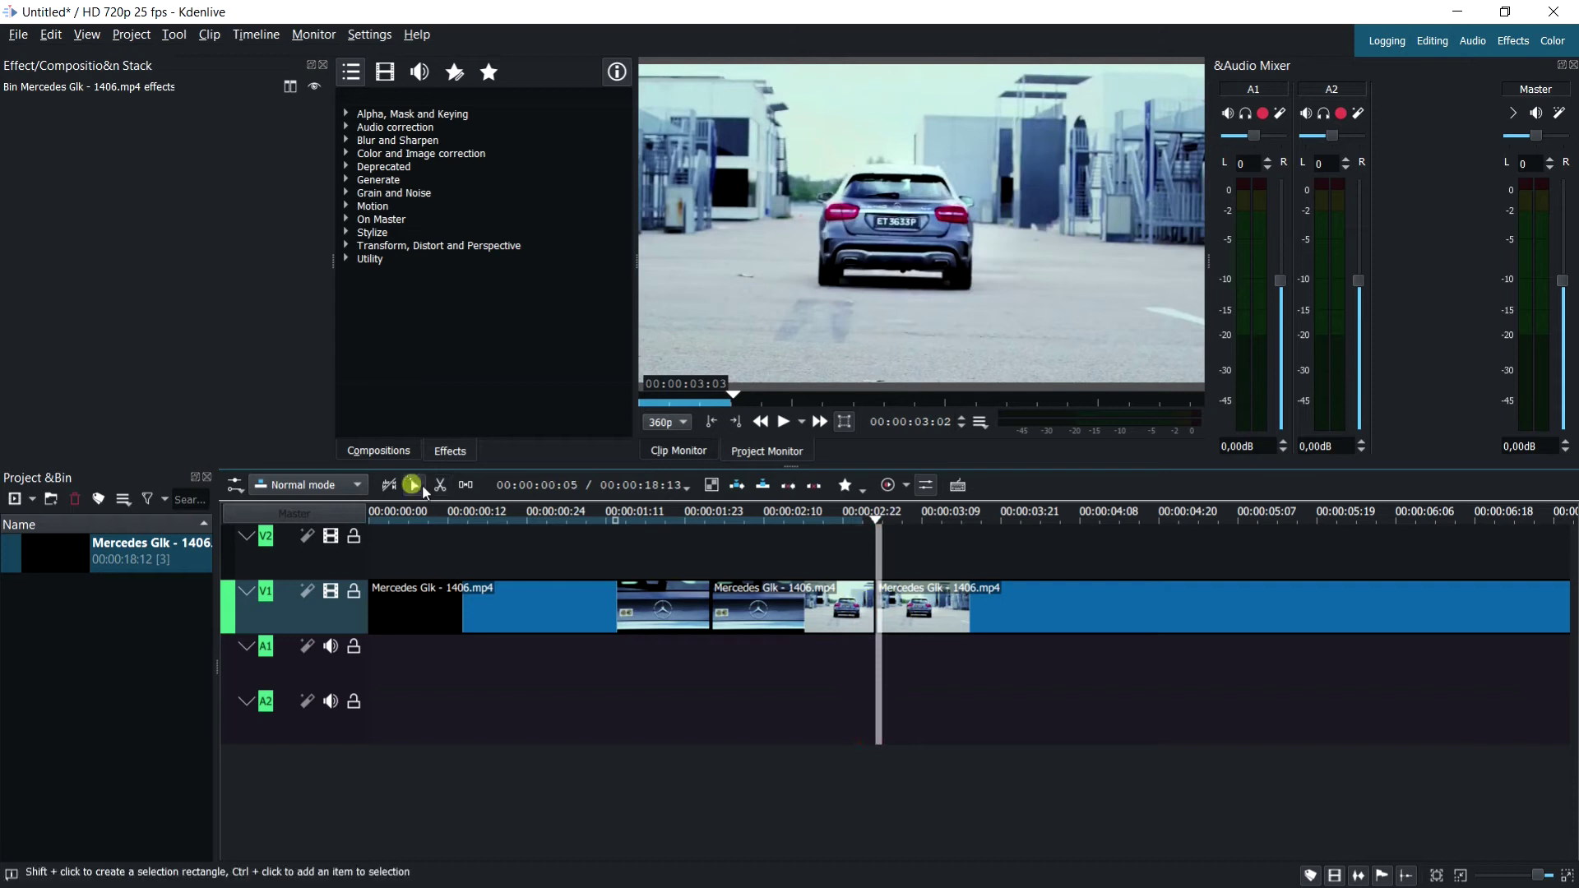
pyautogui.click(812, 598)
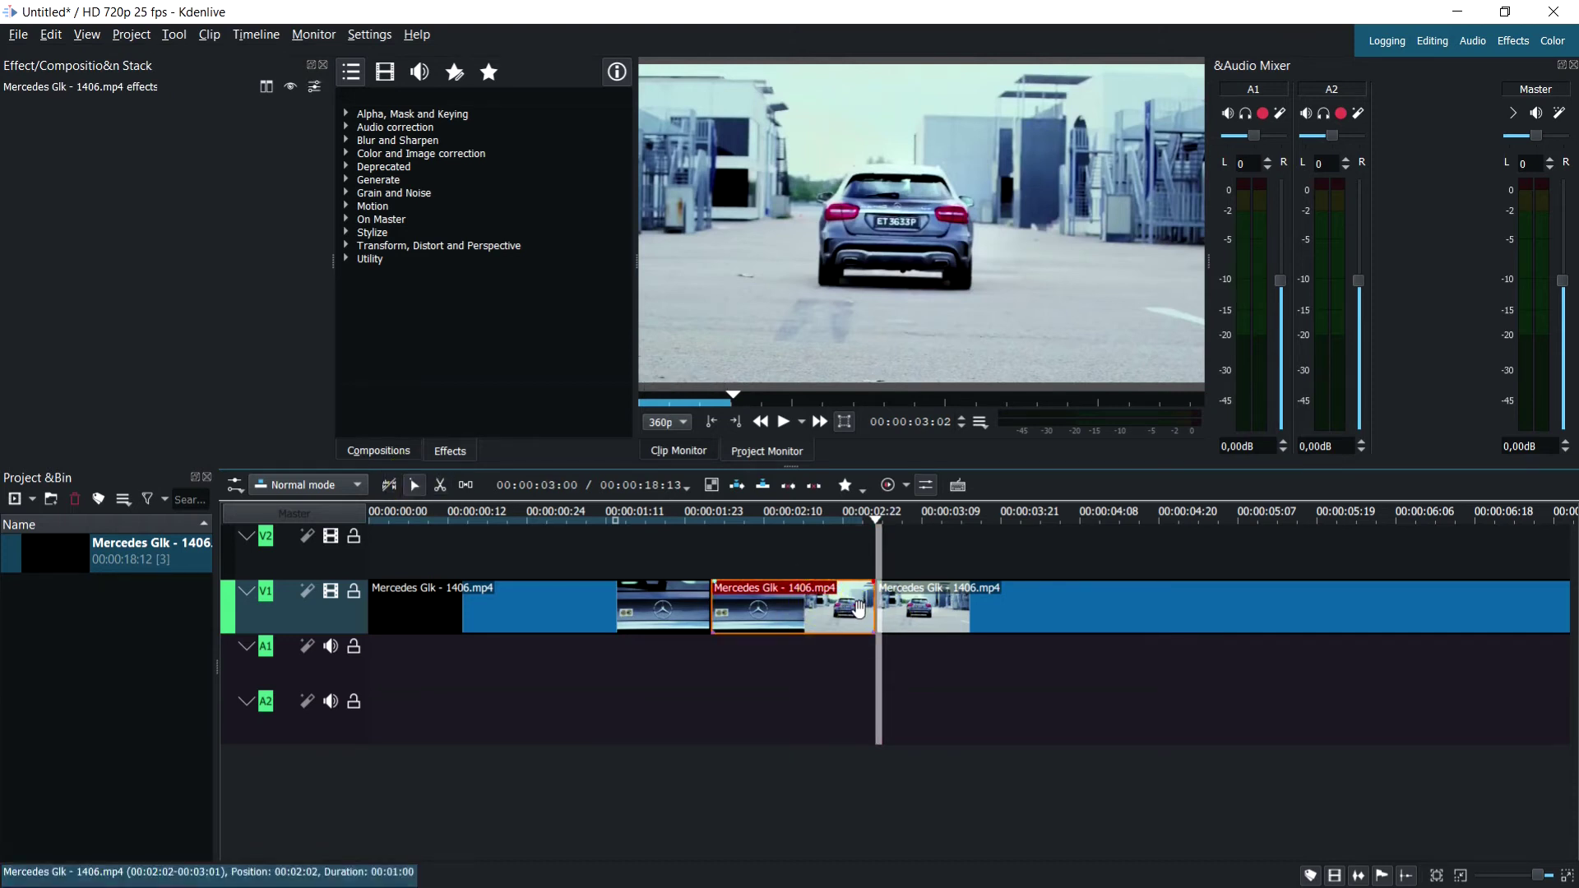
# Step: Search the Effects list for 'auto' and drag Auto Mask onto the middle segment
pyautogui.click(458, 246)
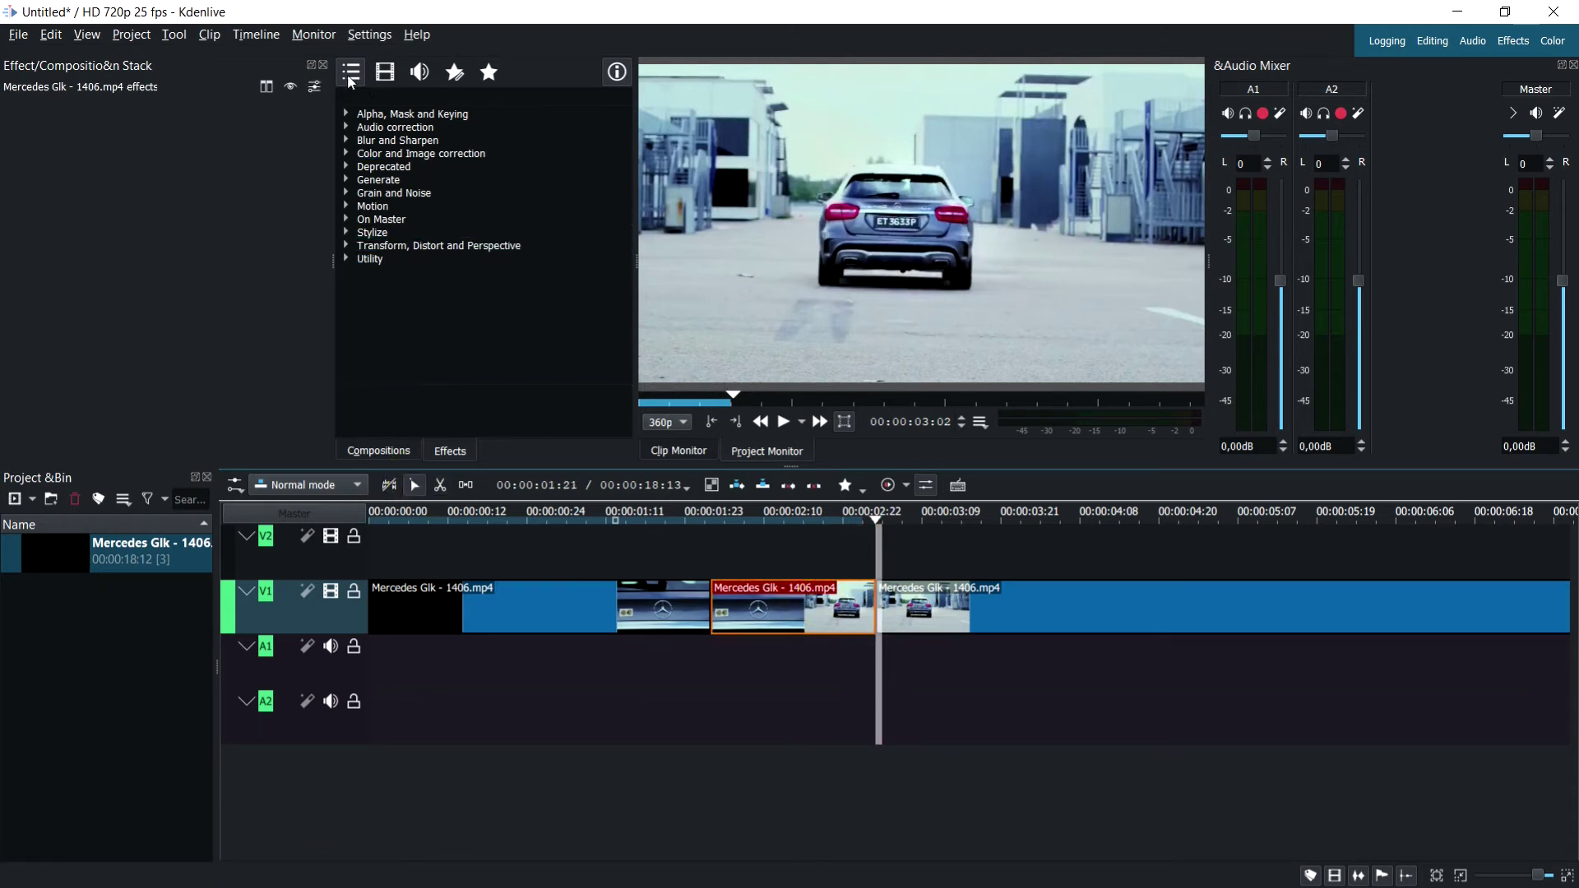
pyautogui.click(347, 96)
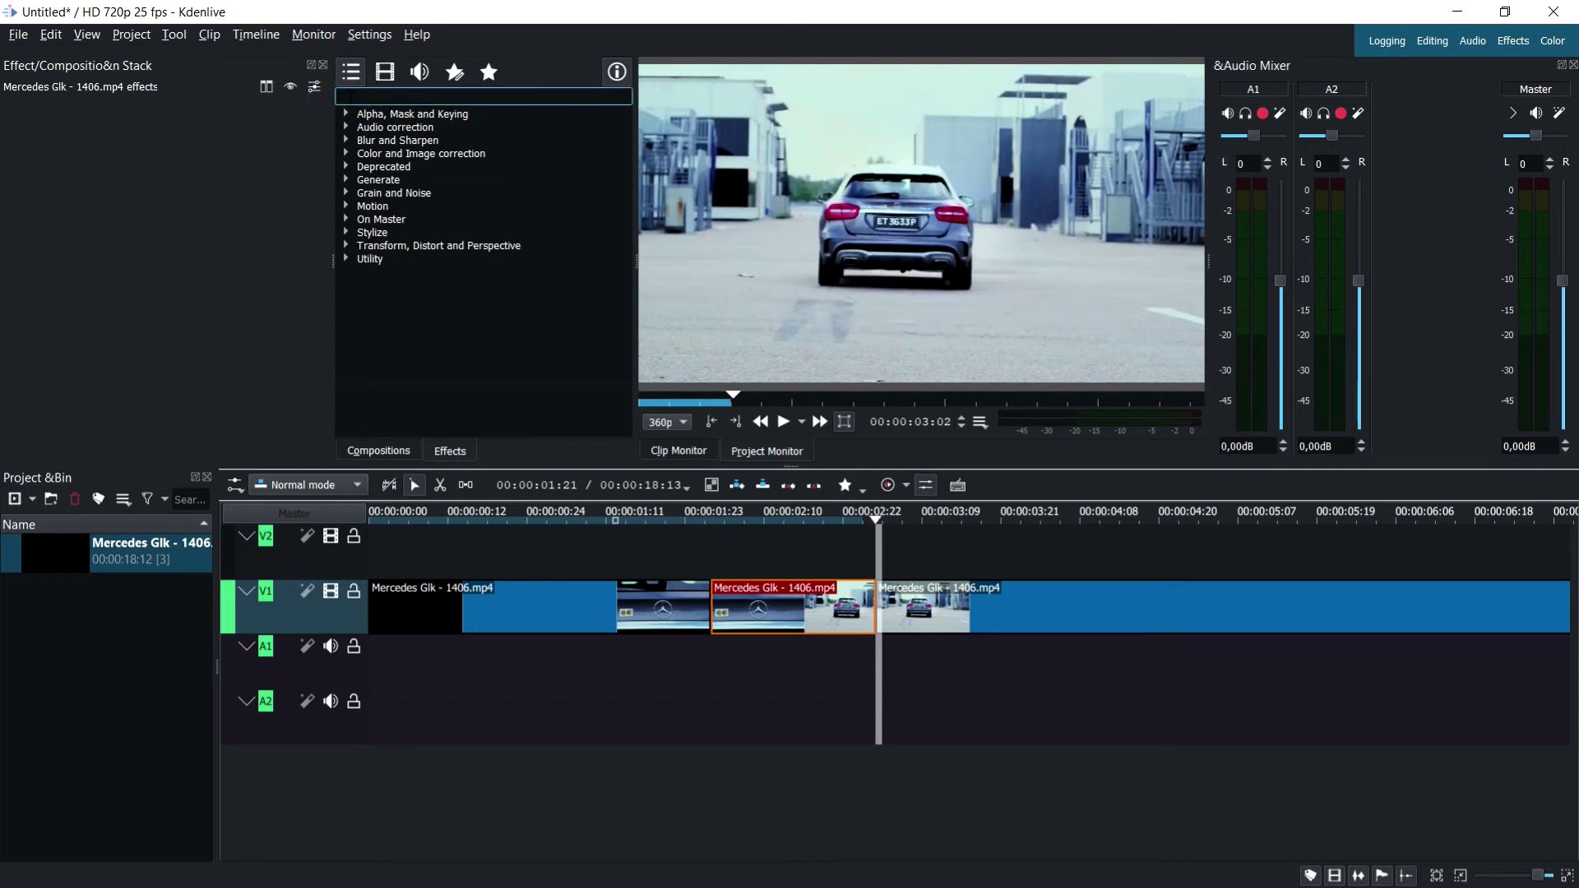
pyautogui.write('auto')
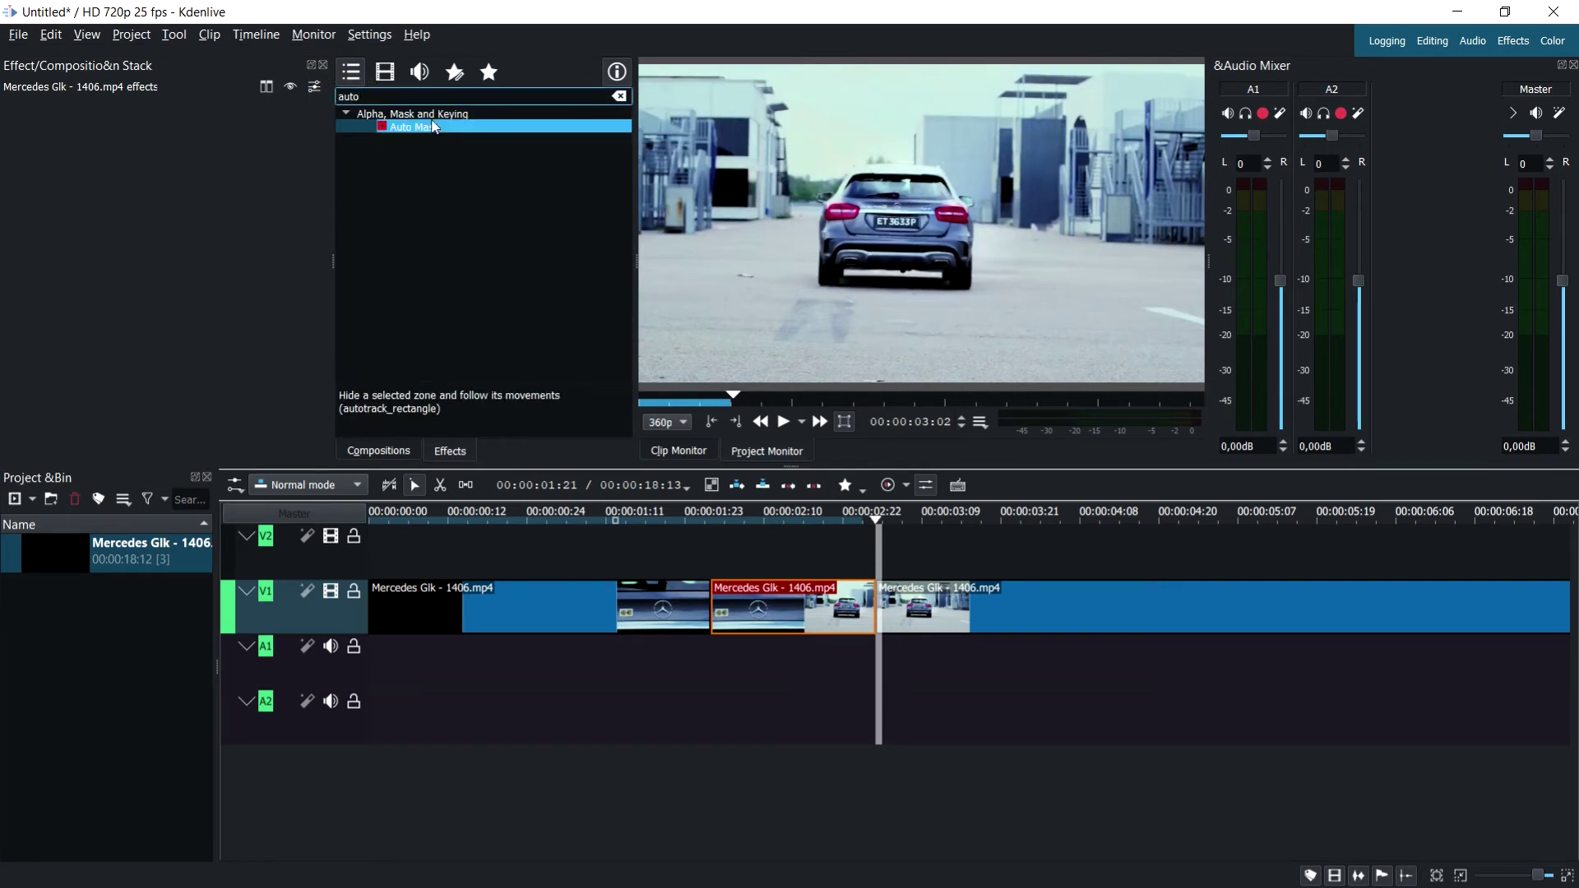
pyautogui.moveTo(411, 128); pyautogui.dragTo(796, 289)
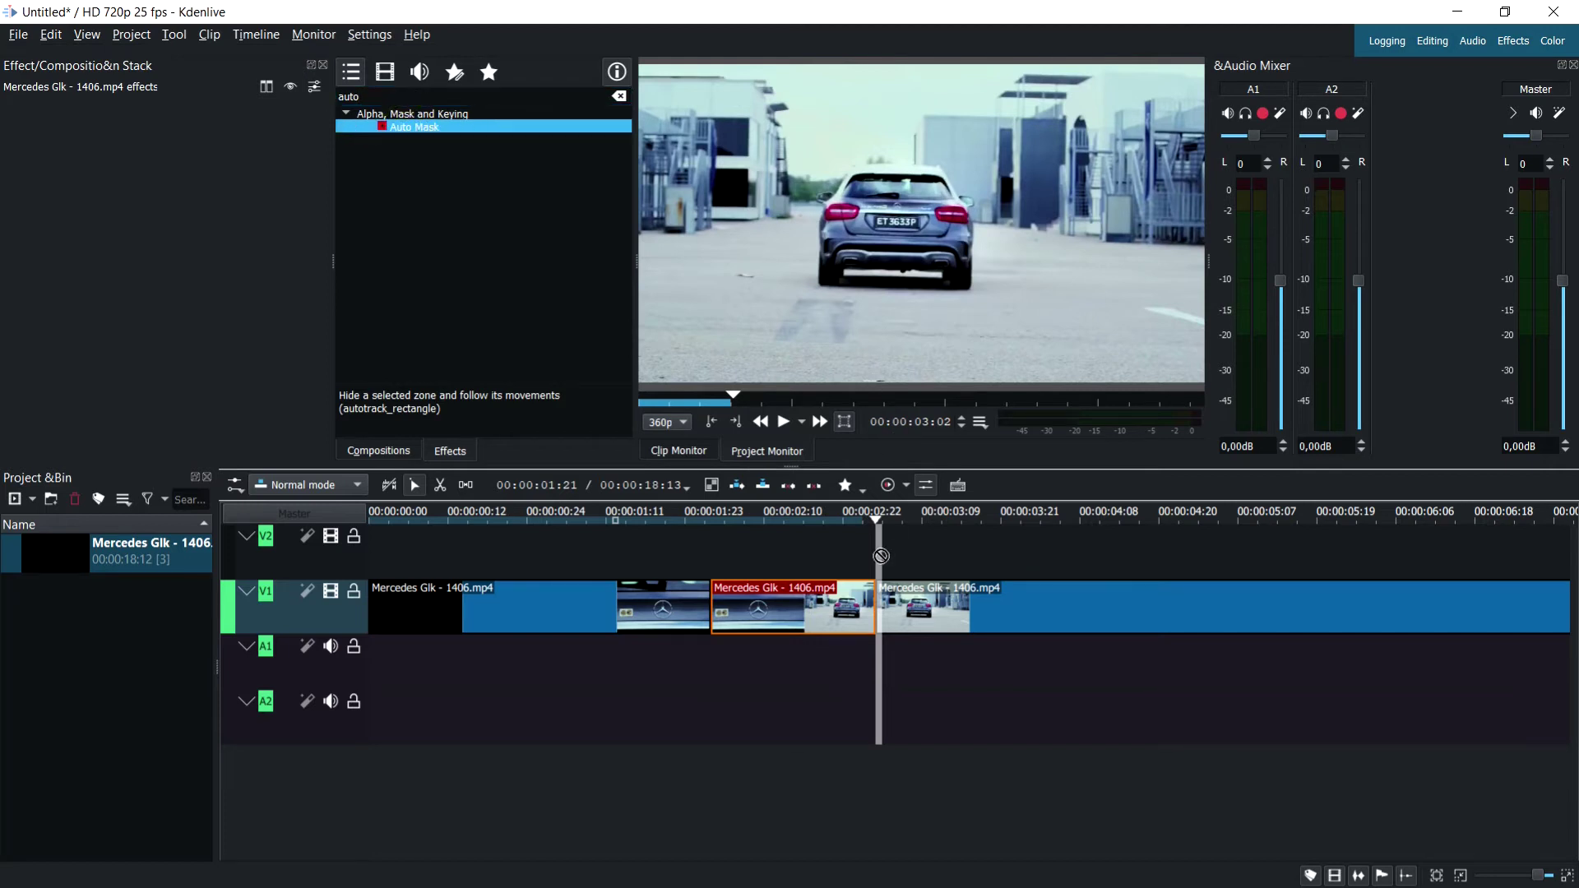
# Step: Apply Auto Mask and, at 00:00:02:03, fit its rectangle tightly over the license plate
pyautogui.moveTo(821, 610); pyautogui.dragTo(820, 610)
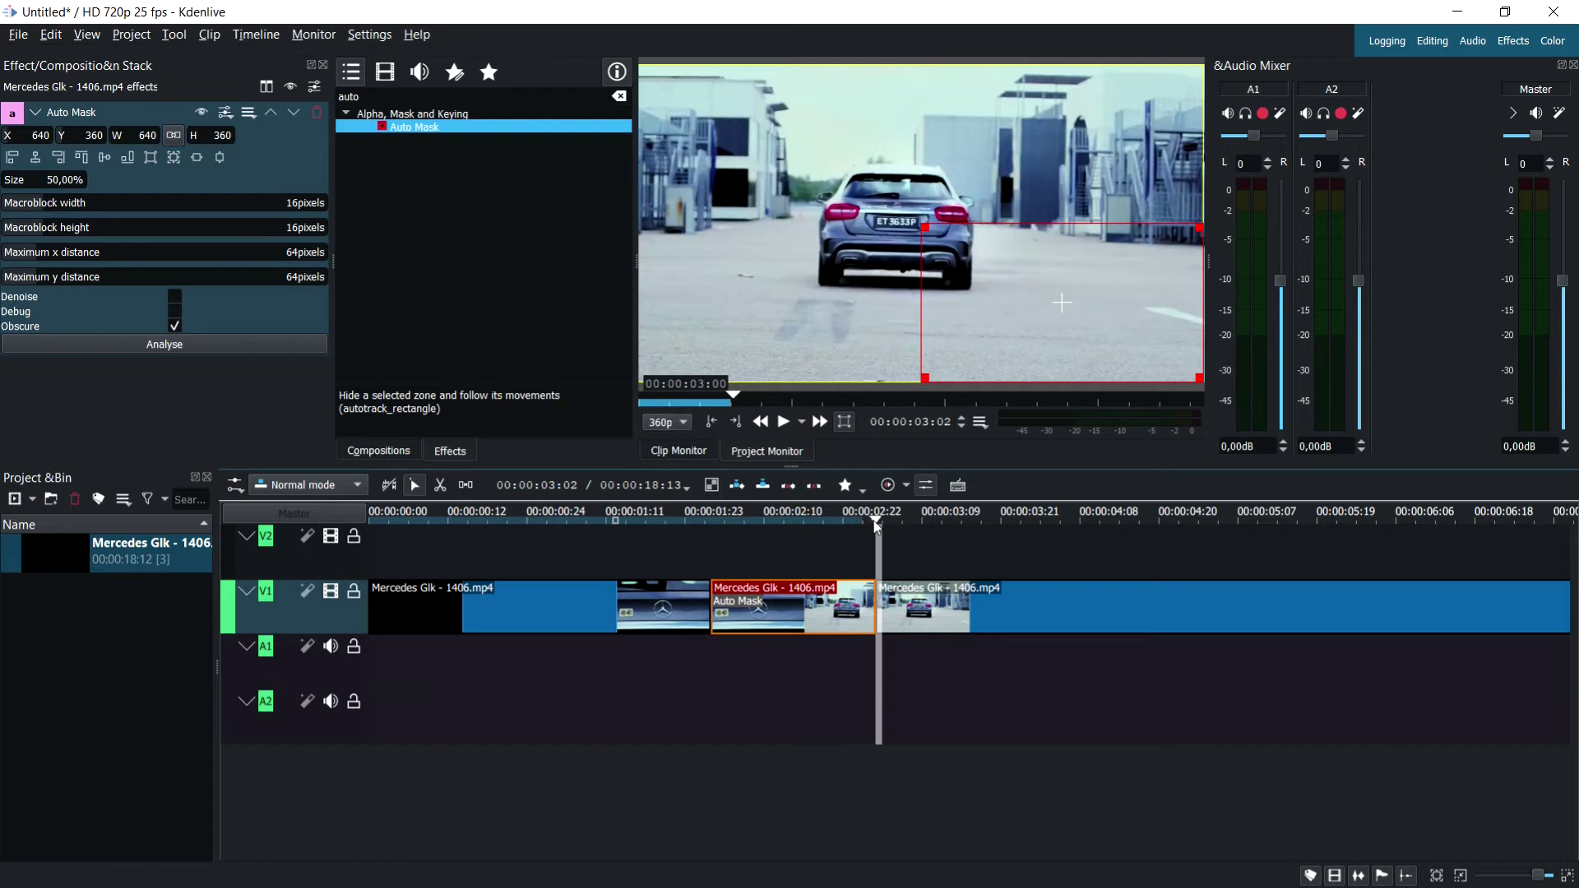
pyautogui.moveTo(877, 526); pyautogui.dragTo(720, 530)
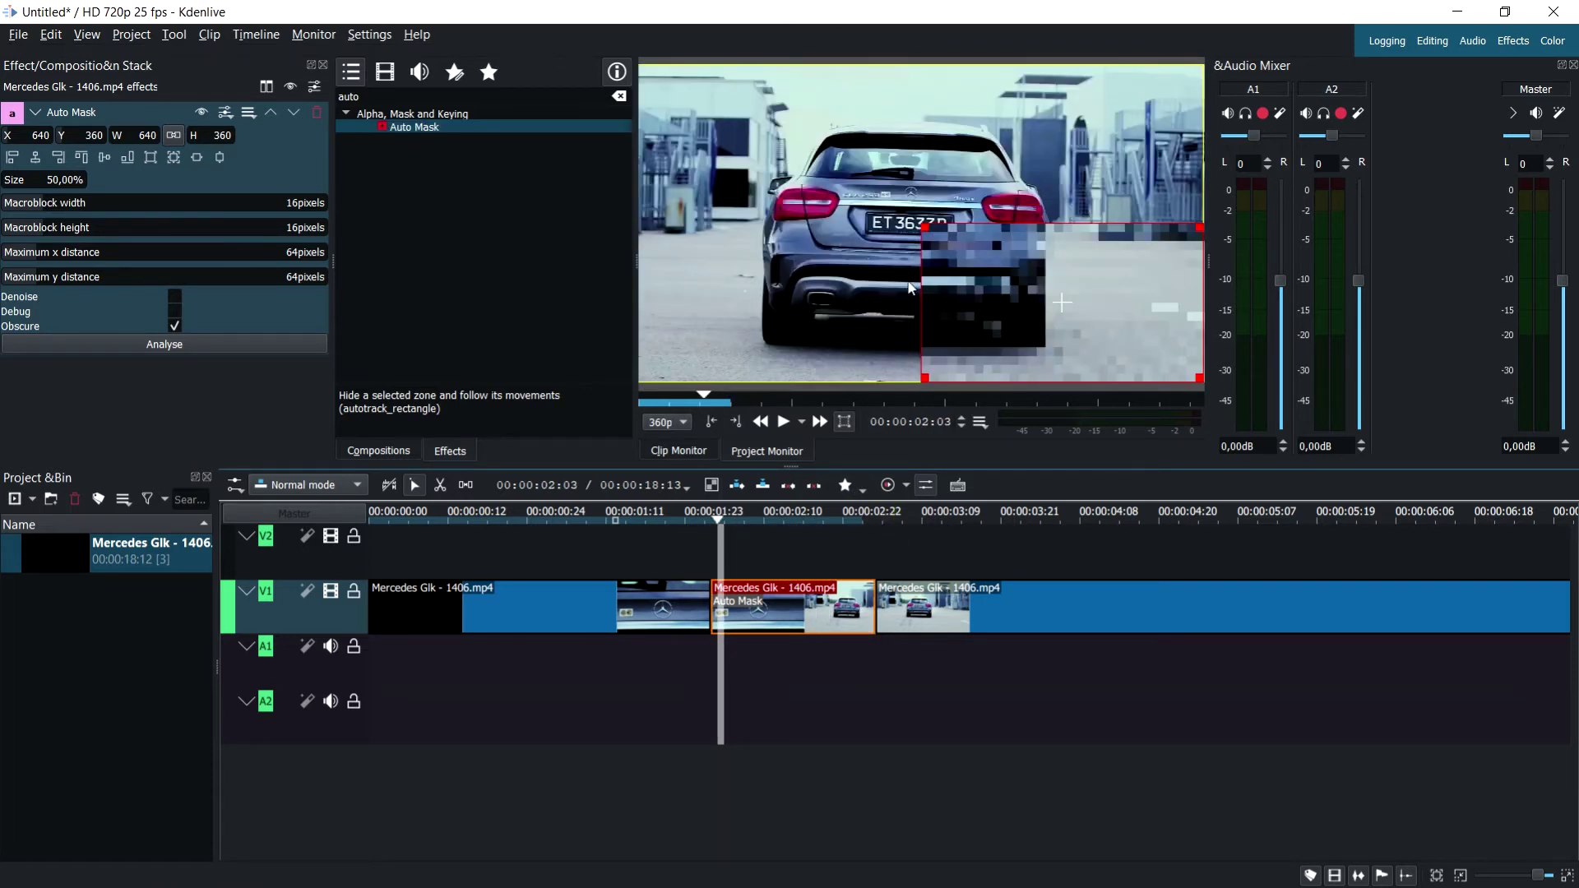
pyautogui.moveTo(924, 225); pyautogui.dragTo(1074, 329)
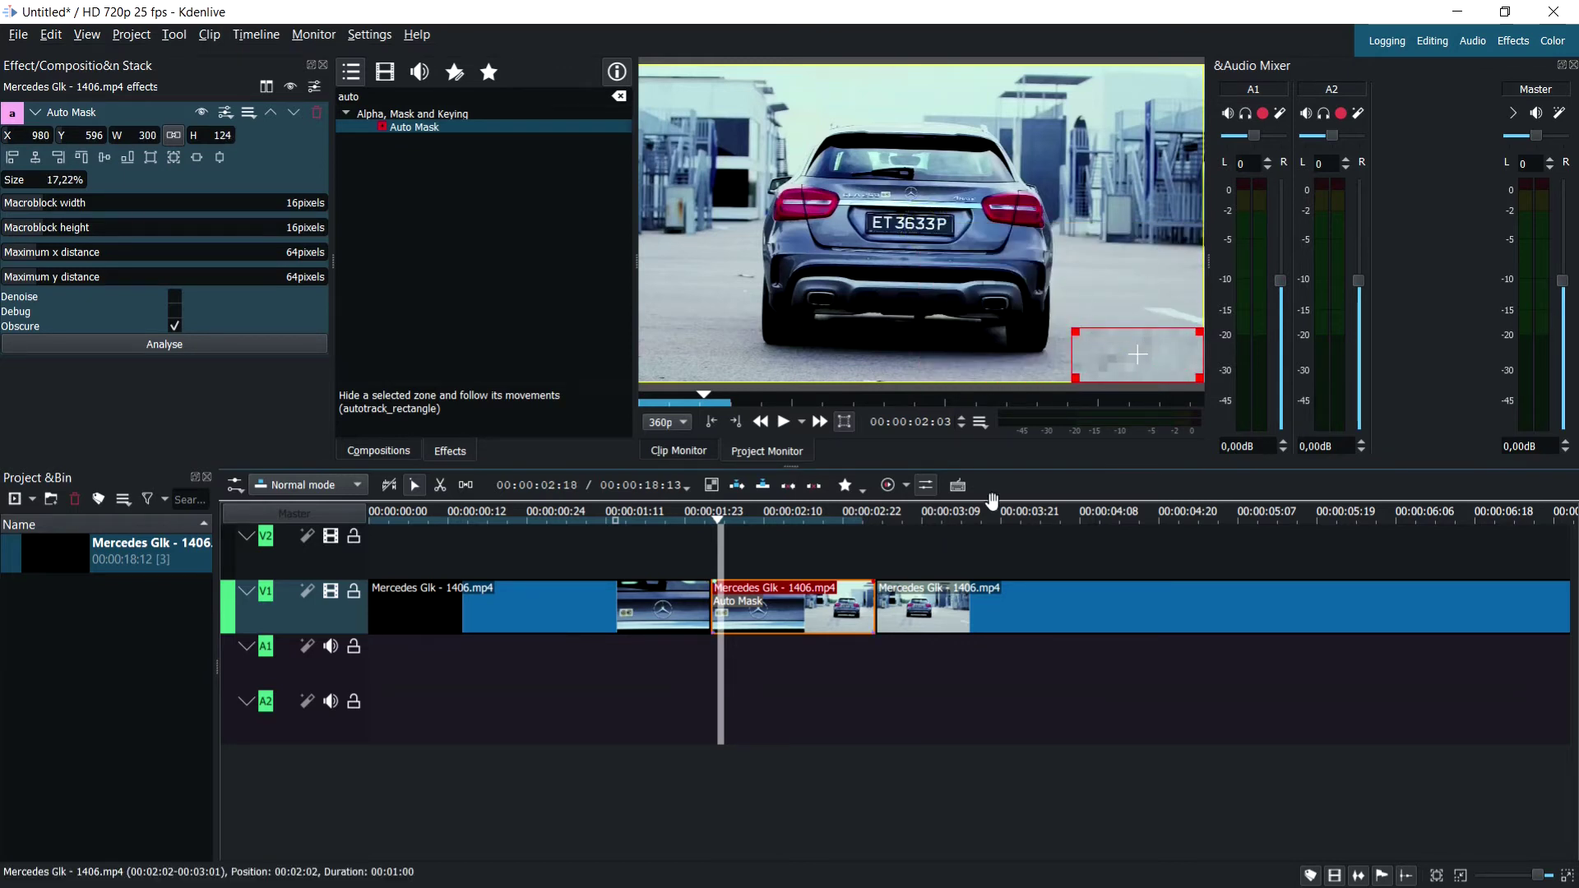
pyautogui.moveTo(1088, 339); pyautogui.dragTo(951, 235)
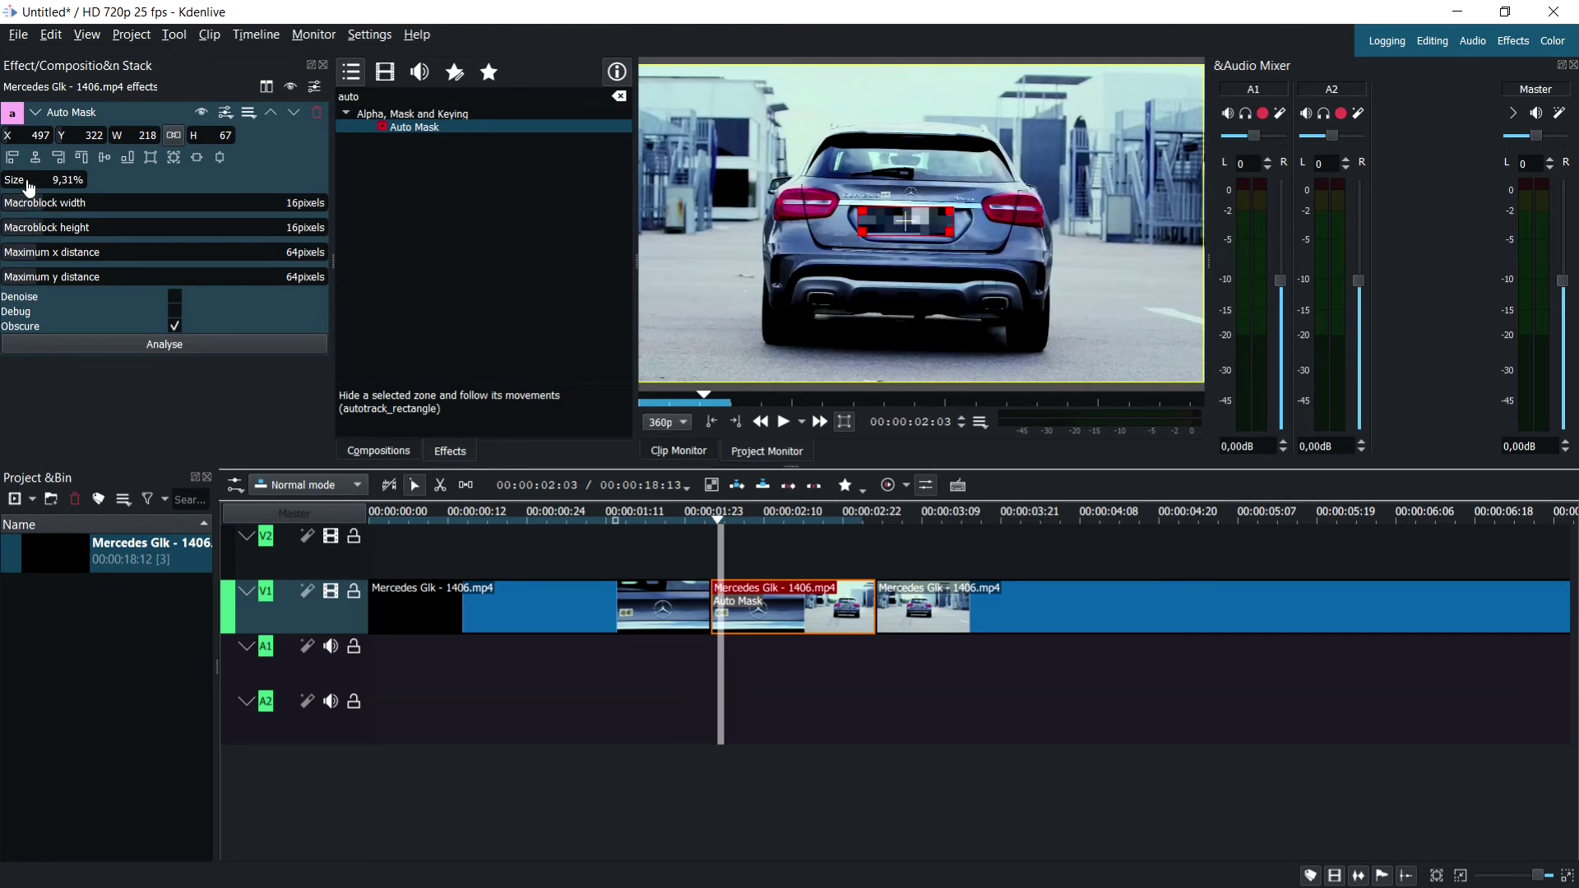
pyautogui.moveTo(18, 183)
pyautogui.mouseDown()
pyautogui.moveTo(47, 185)
pyautogui.moveTo(30, 185)
pyautogui.mouseUp()
pyautogui.scroll(3, 31, 185)
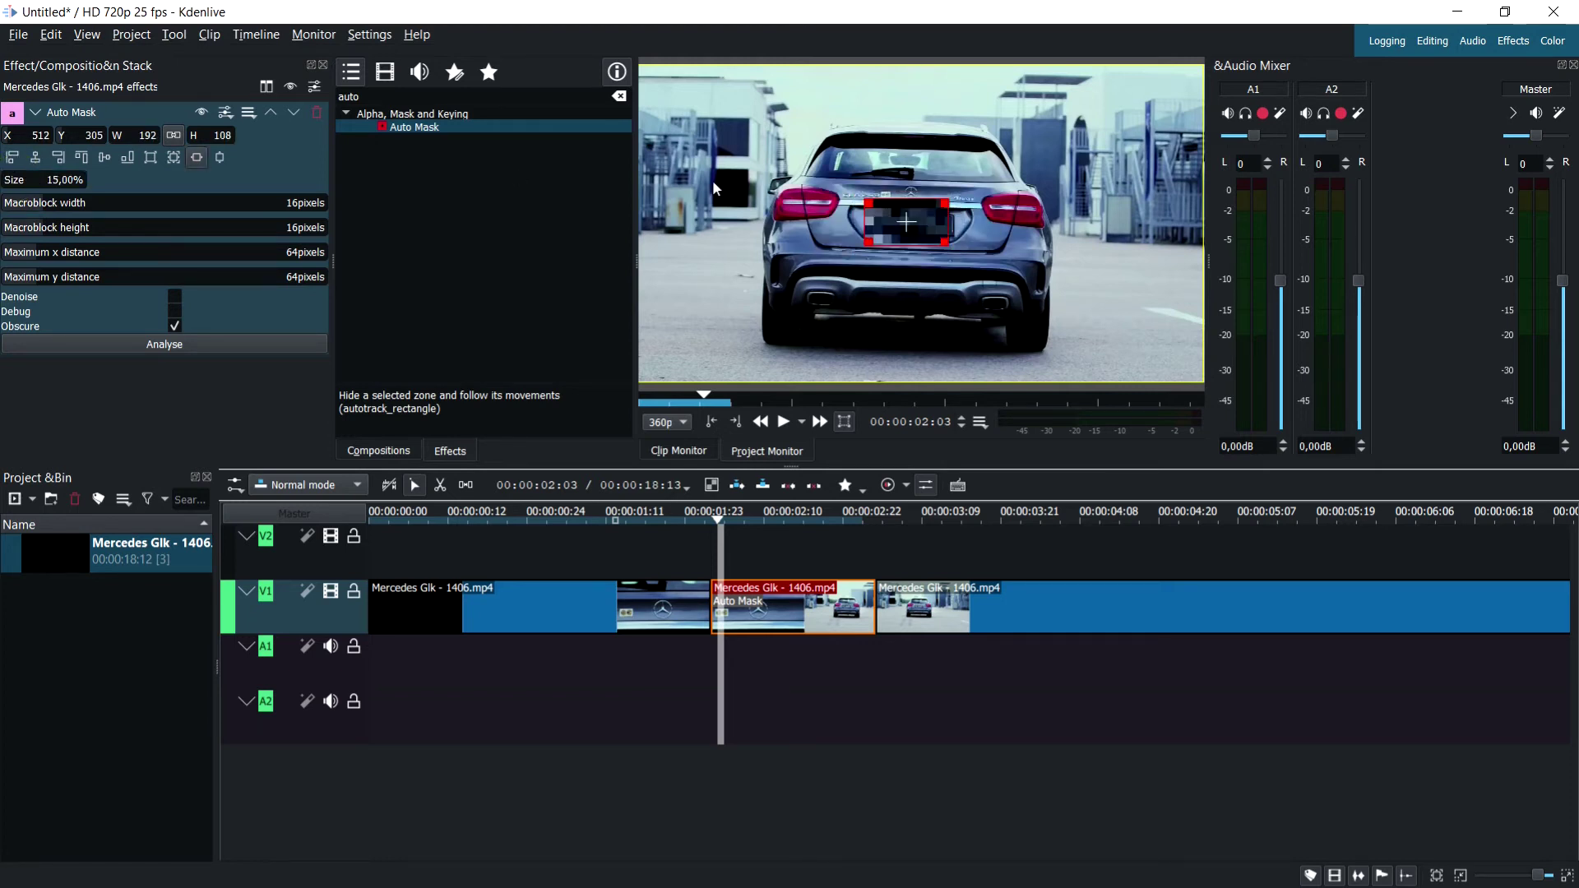
pyautogui.moveTo(865, 210); pyautogui.dragTo(866, 212)
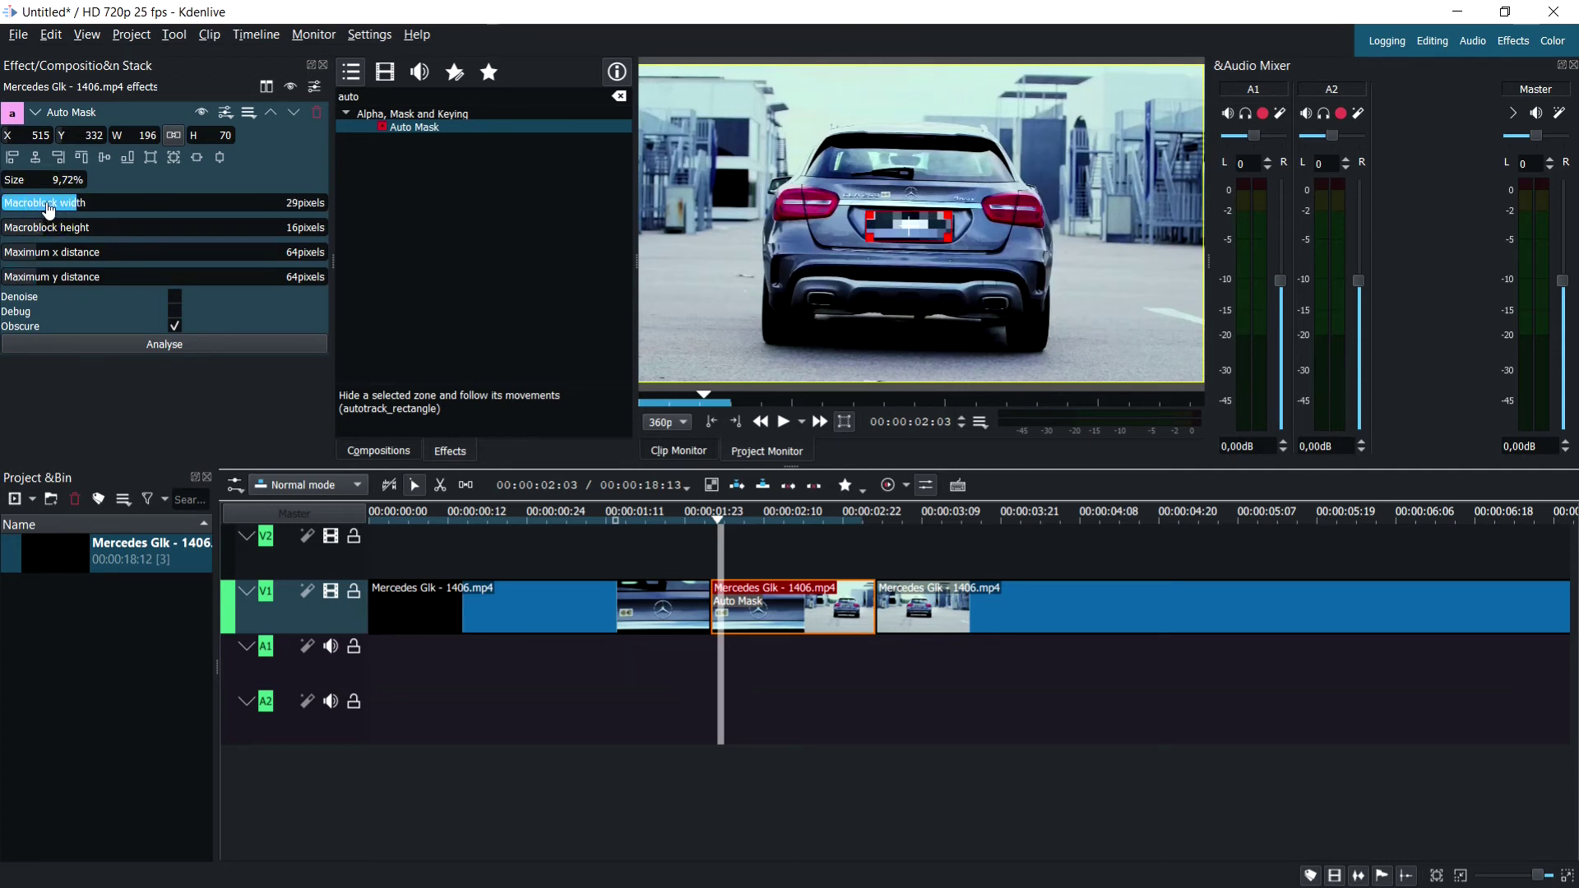
# Step: Drag the Auto Mask Maximum x distance slider from 64 down to 63 pixels
pyautogui.moveTo(37, 252)
pyautogui.mouseDown()
pyautogui.moveTo(97, 255)
pyautogui.moveTo(37, 260)
pyautogui.mouseUp()
# Step: Run the Auto Mask Analyse job, play back the tracked plate, then return to 00:00:02:03
pyautogui.click(136, 346)
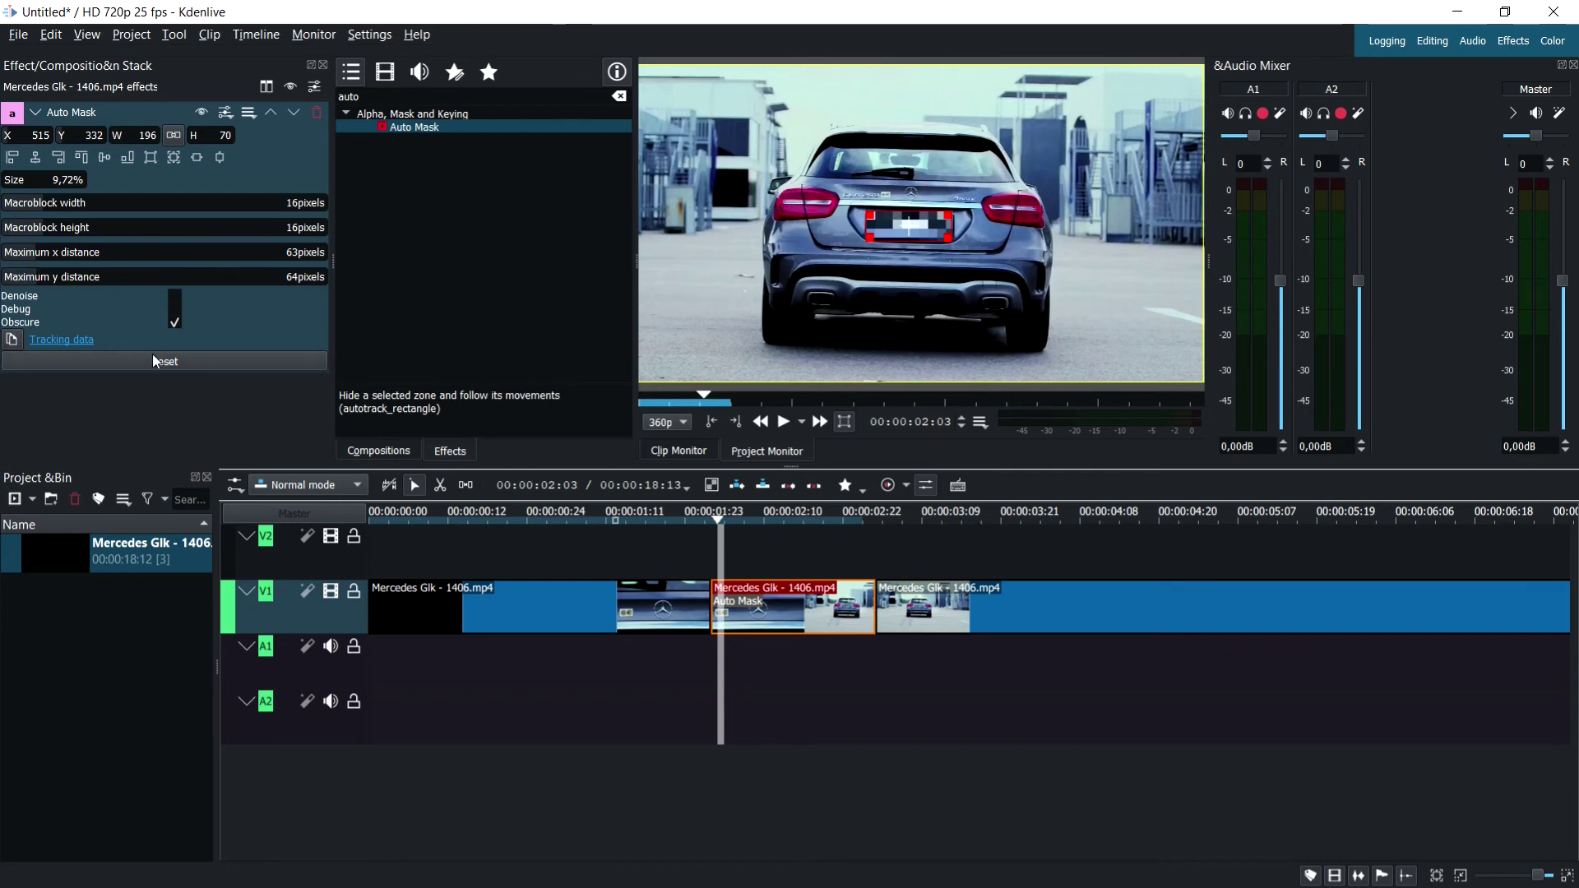
pyautogui.click(784, 423)
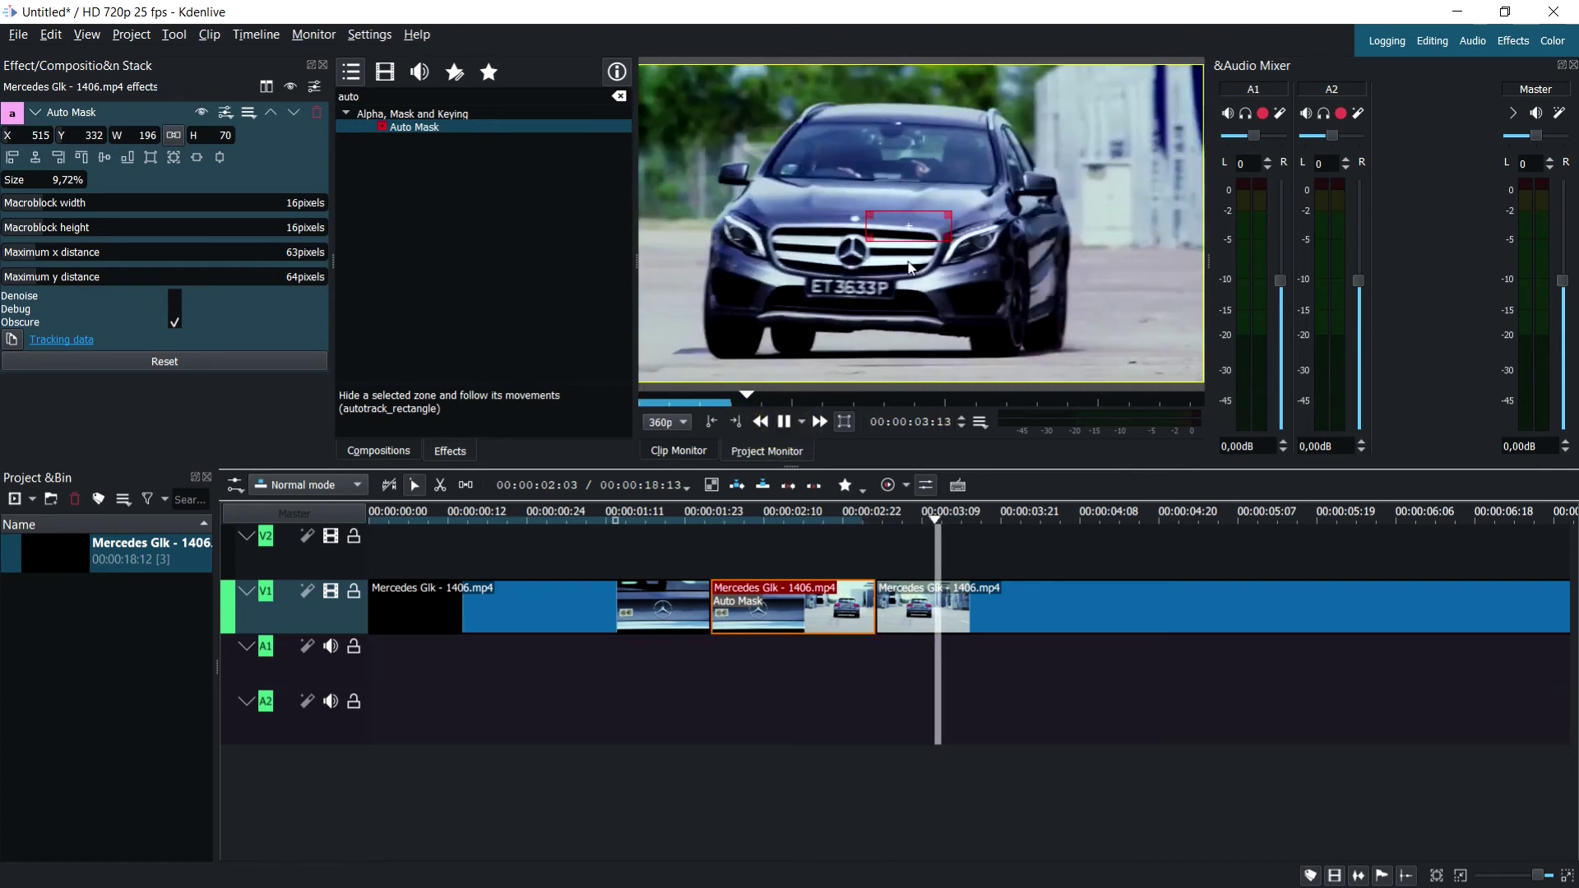
pyautogui.moveTo(883, 515); pyautogui.dragTo(720, 519)
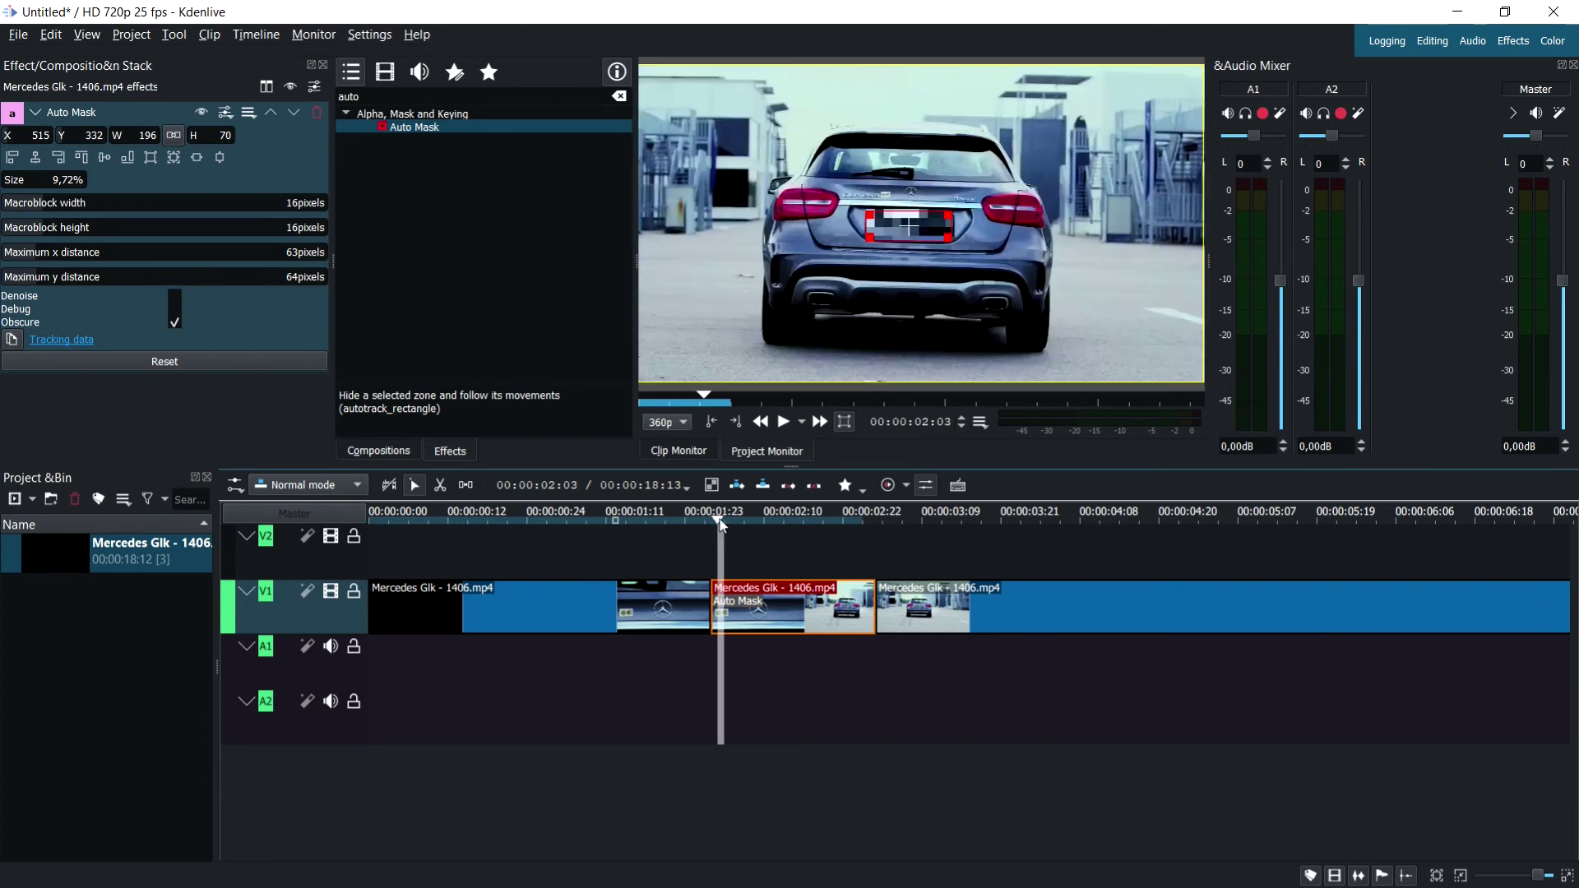
pyautogui.click(832, 553)
pyautogui.scroll(6, 938, 235)
pyautogui.scroll(-15, 934, 255)
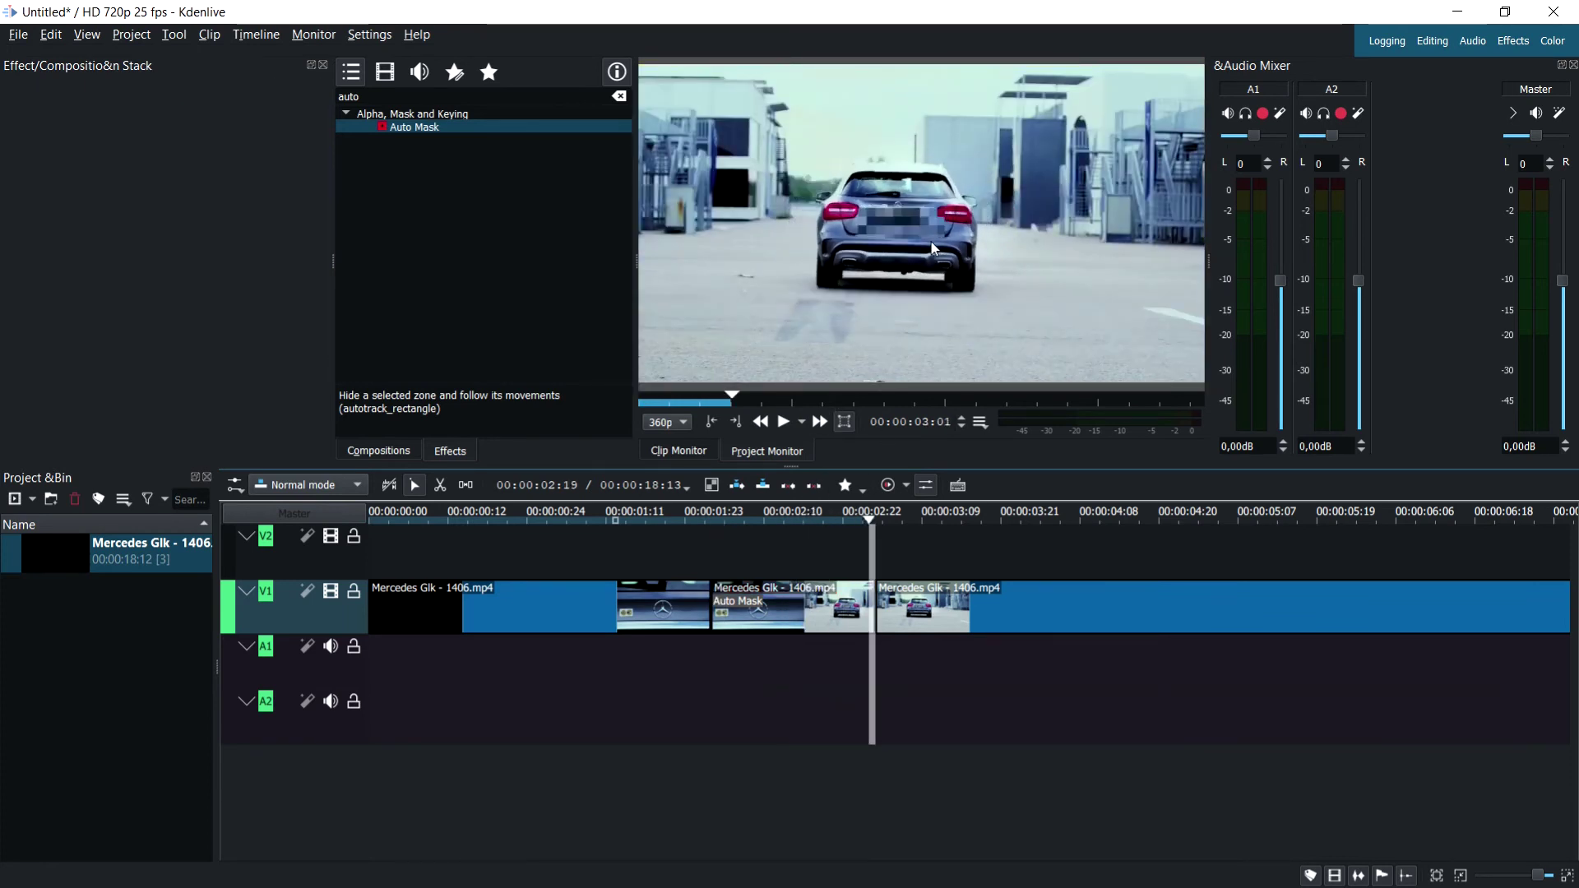
pyautogui.scroll(2, 936, 291)
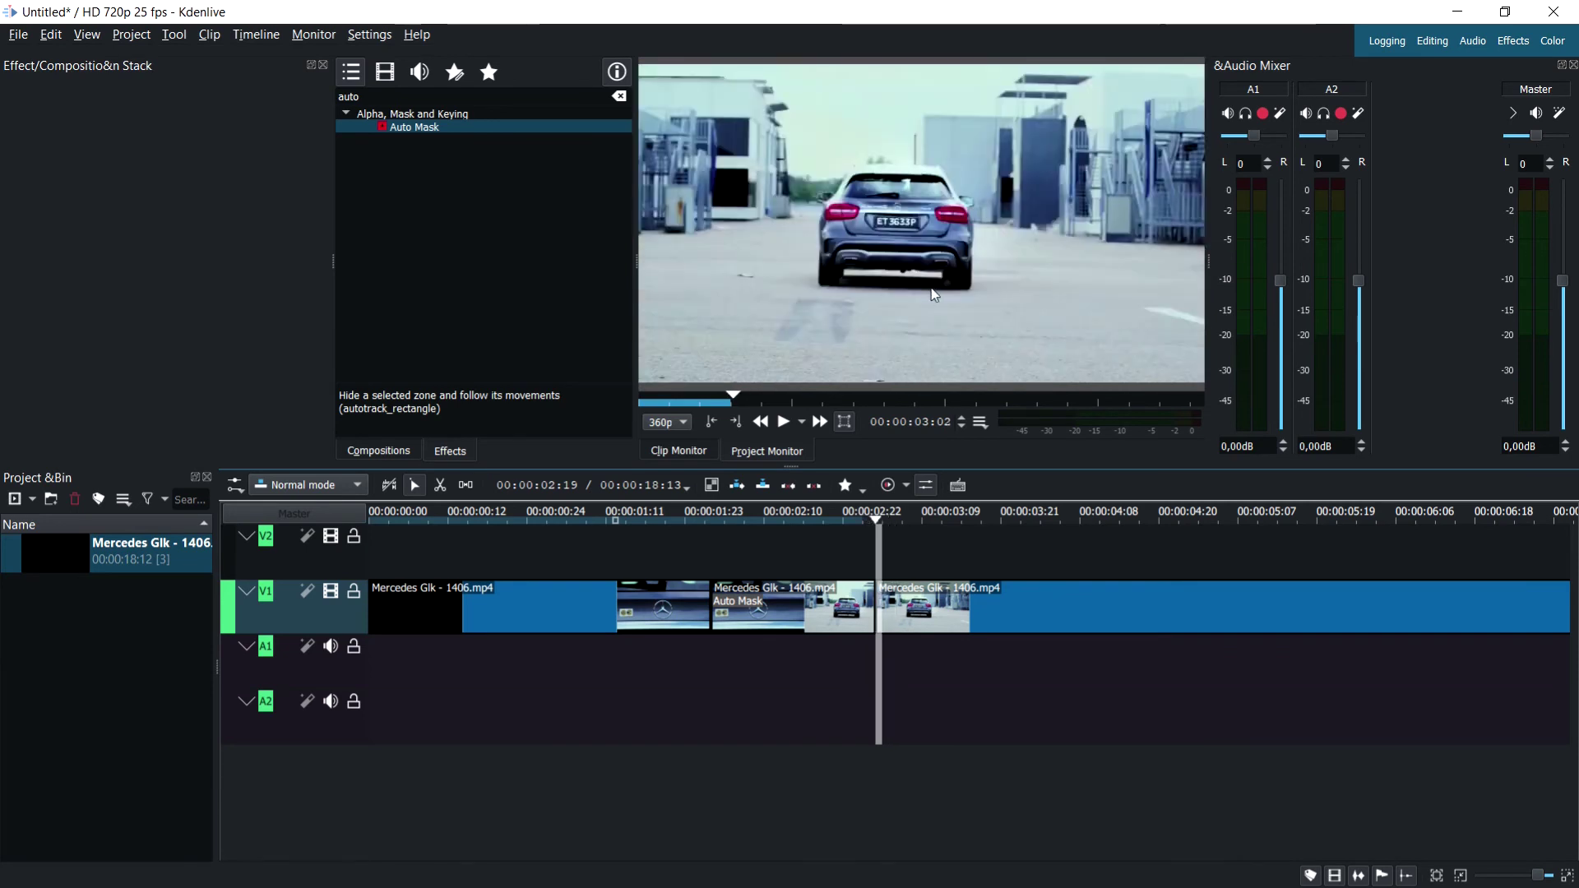
# Step: Trim the third V1 clip's start, then Remove Space so it begins at 00:00:03:02
pyautogui.moveTo(888, 607); pyautogui.dragTo(896, 612)
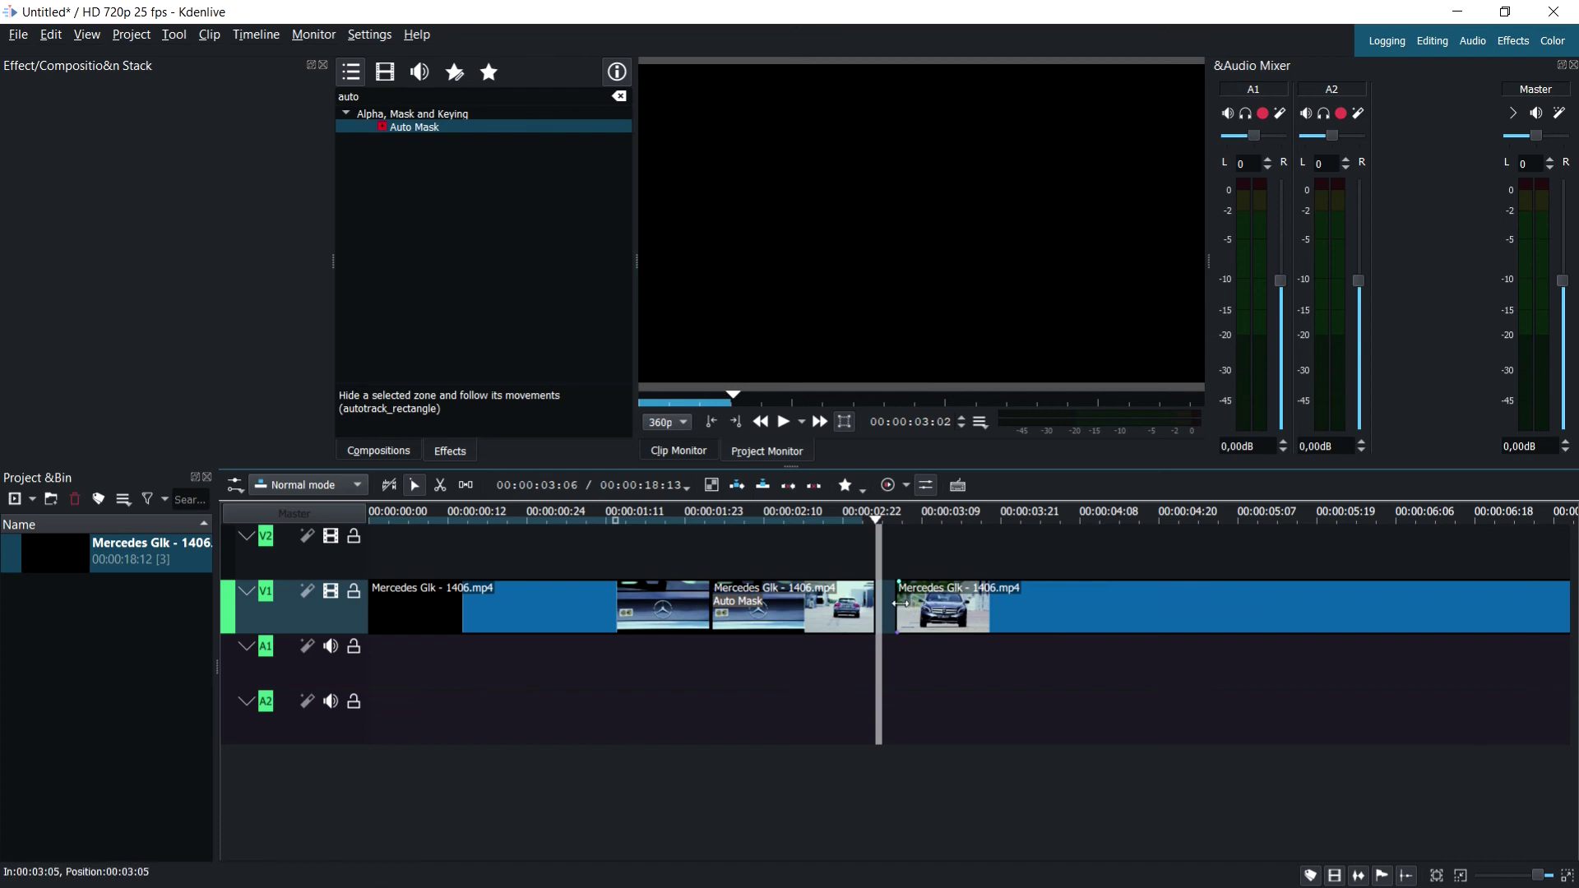
pyautogui.click(888, 605)
pyautogui.click(884, 603)
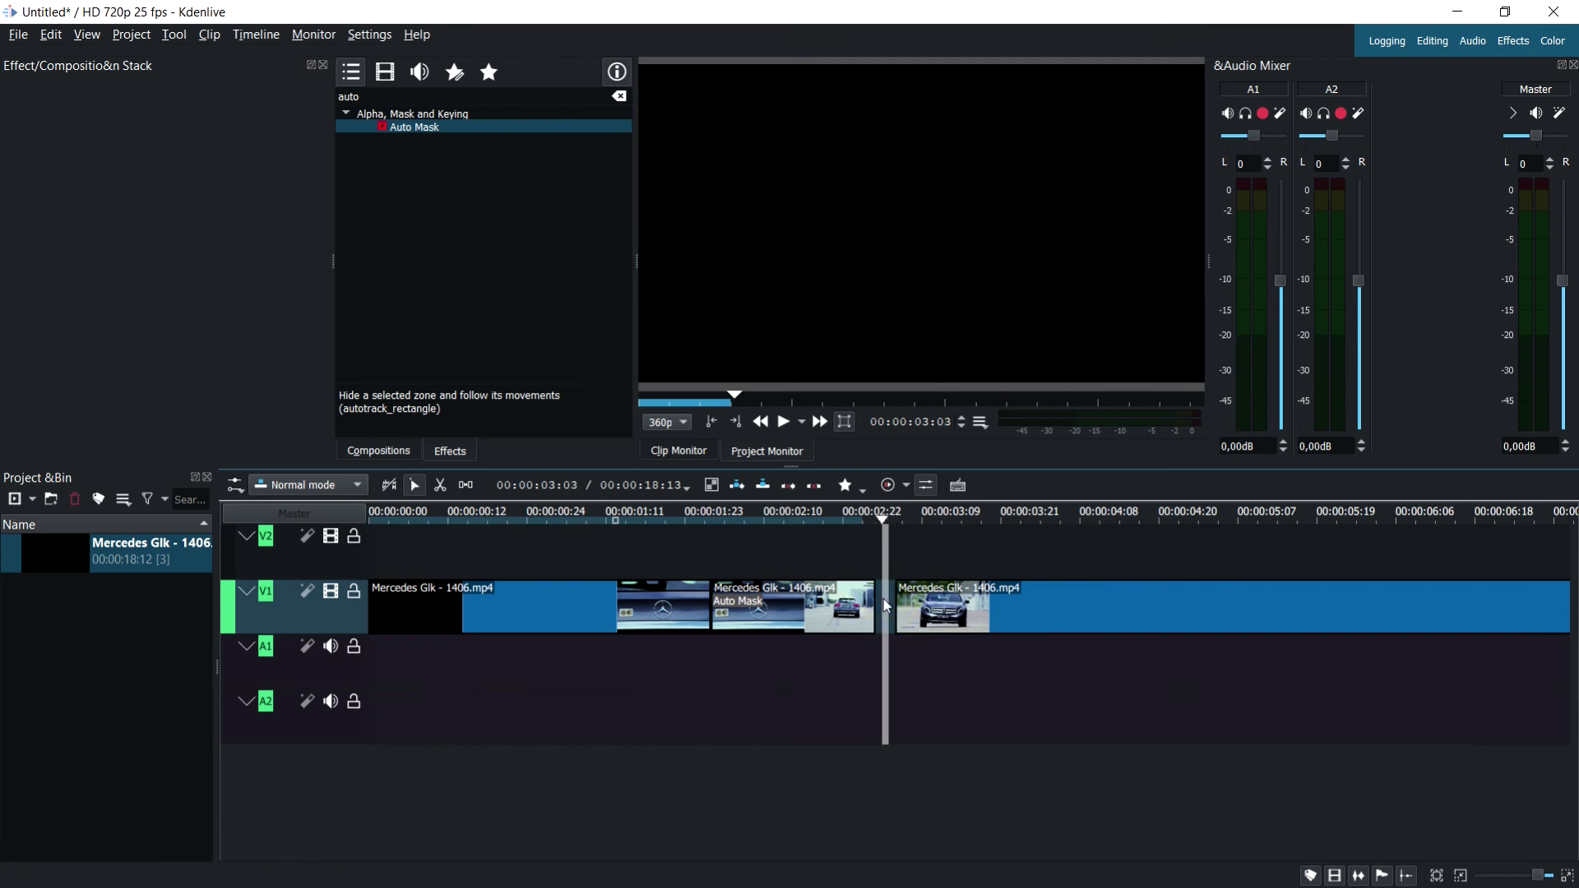
pyautogui.click(891, 605)
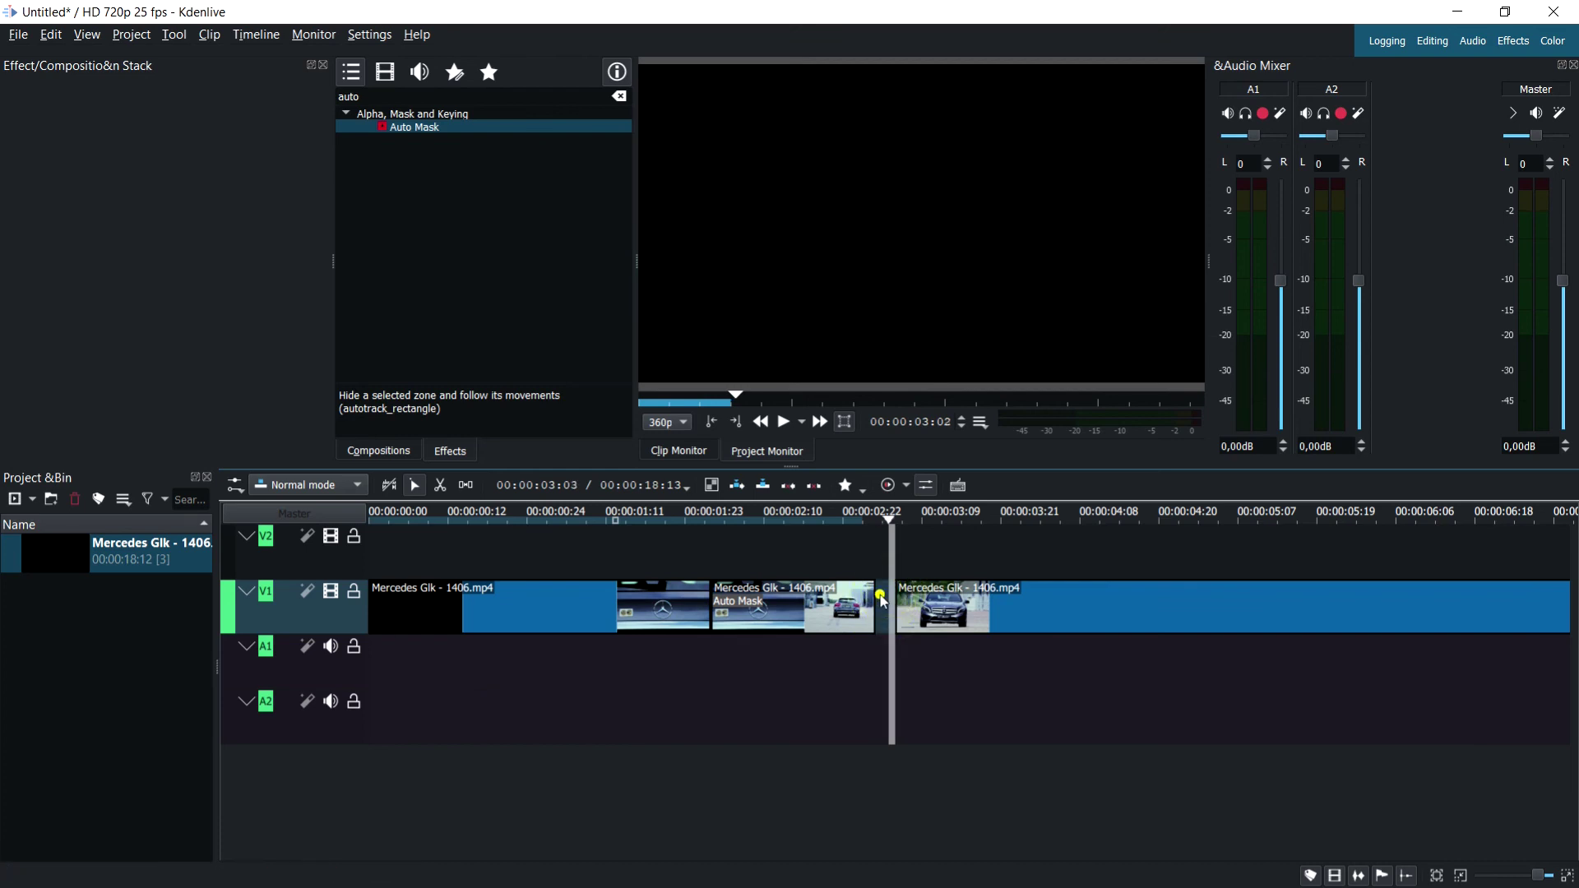
pyautogui.click(879, 596)
pyautogui.rightClick(886, 594)
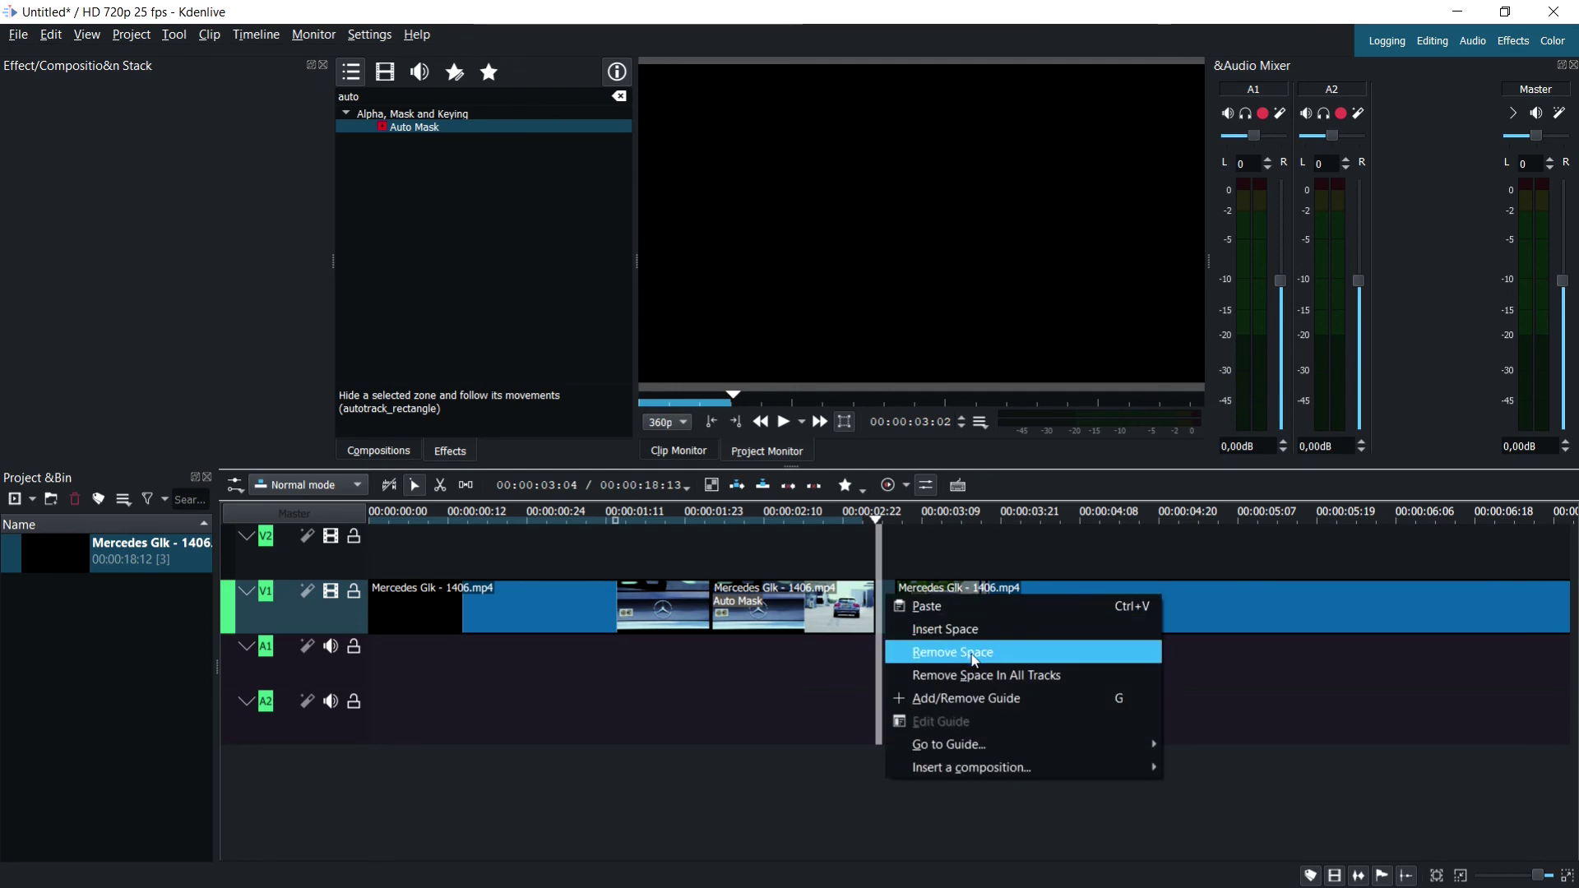
pyautogui.click(973, 656)
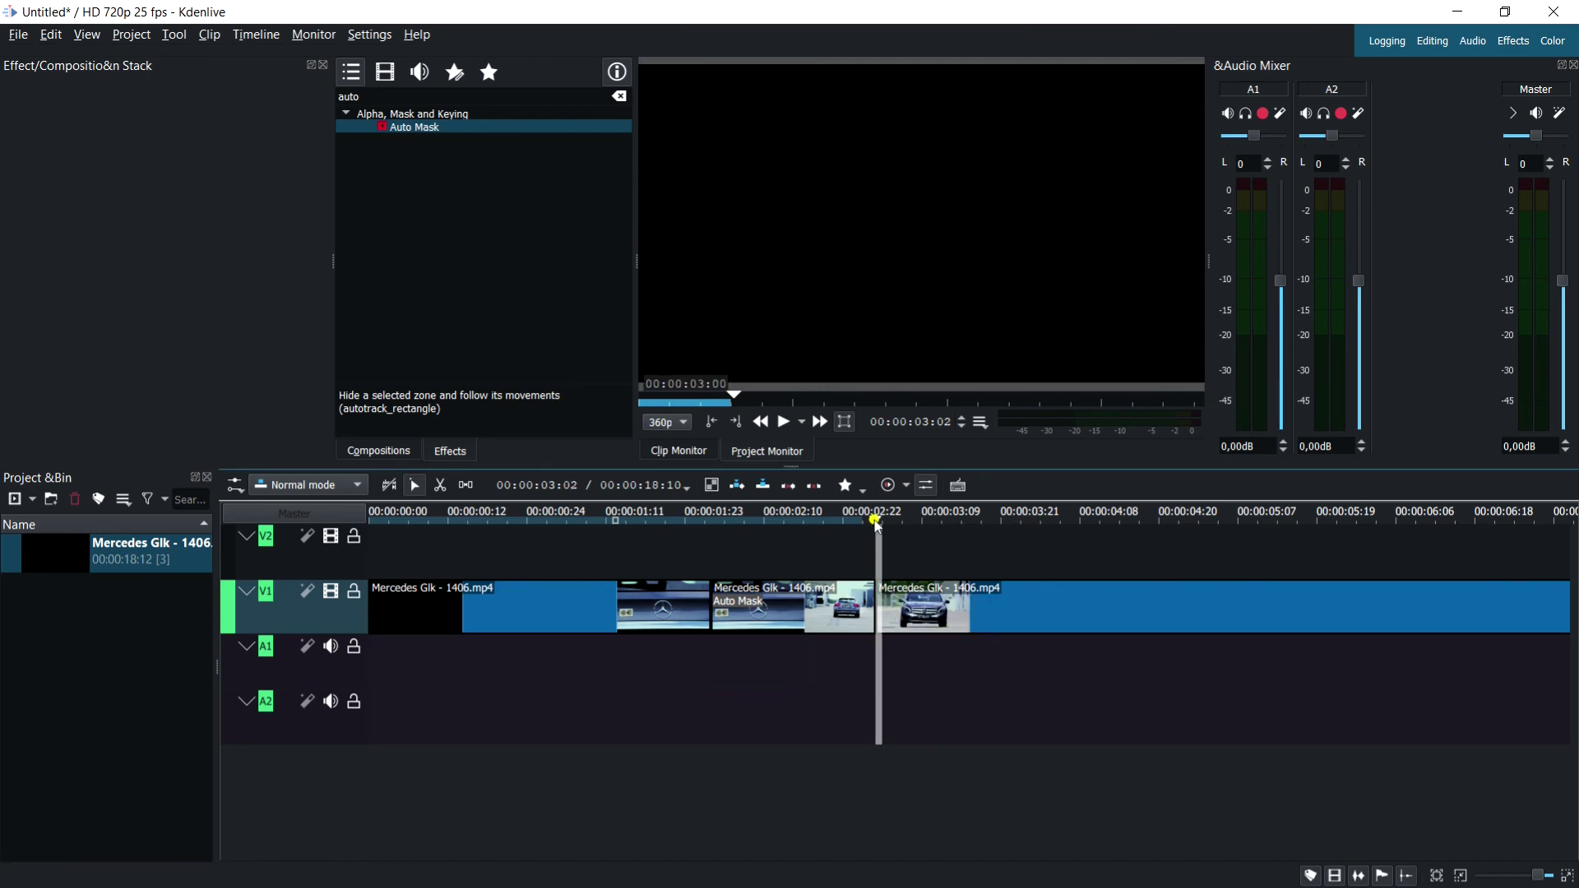
pyautogui.moveTo(876, 522); pyautogui.dragTo(954, 516)
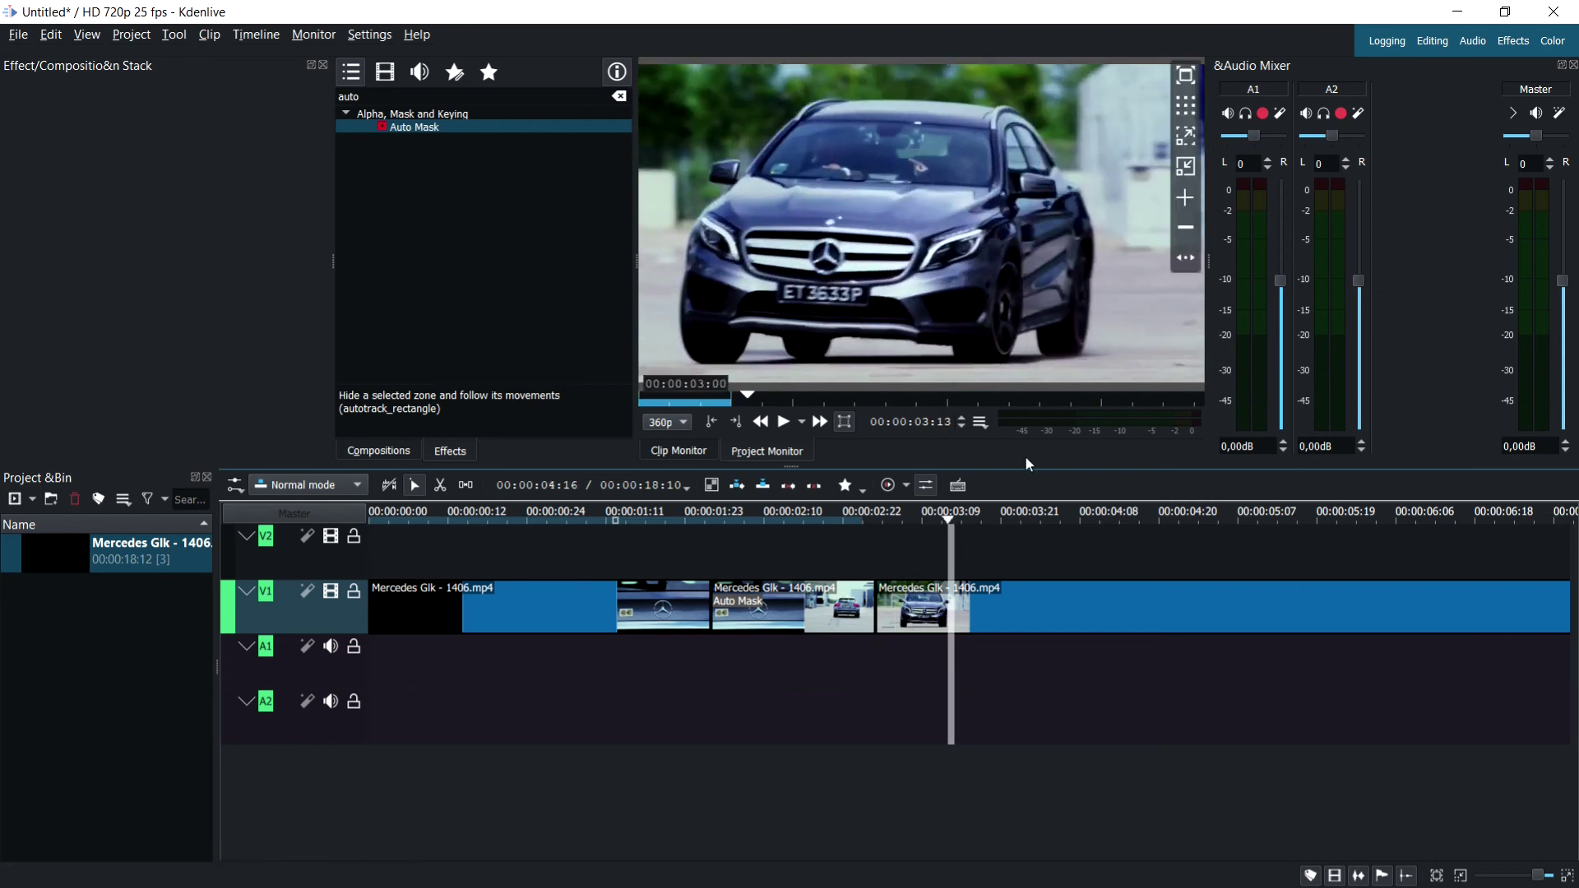